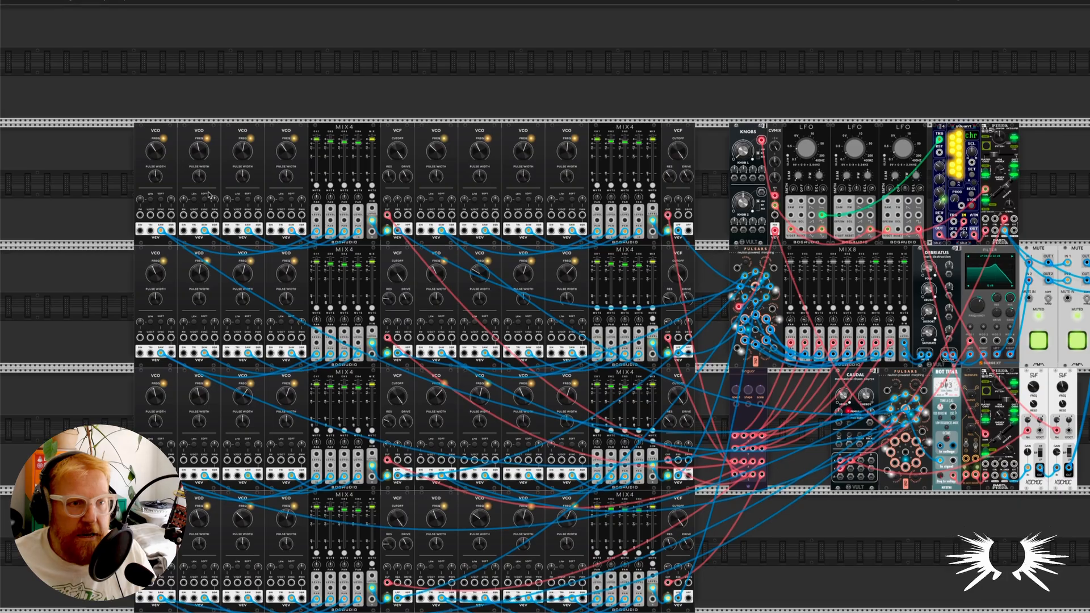
Examine the banks of VCOs, MIX4 mixers and VCFs and how they feed the upper Pulsars inputs.
{"action": "scroll", "coordinate": [142, 207], "scroll_direction": "down", "scroll_amount": 2}
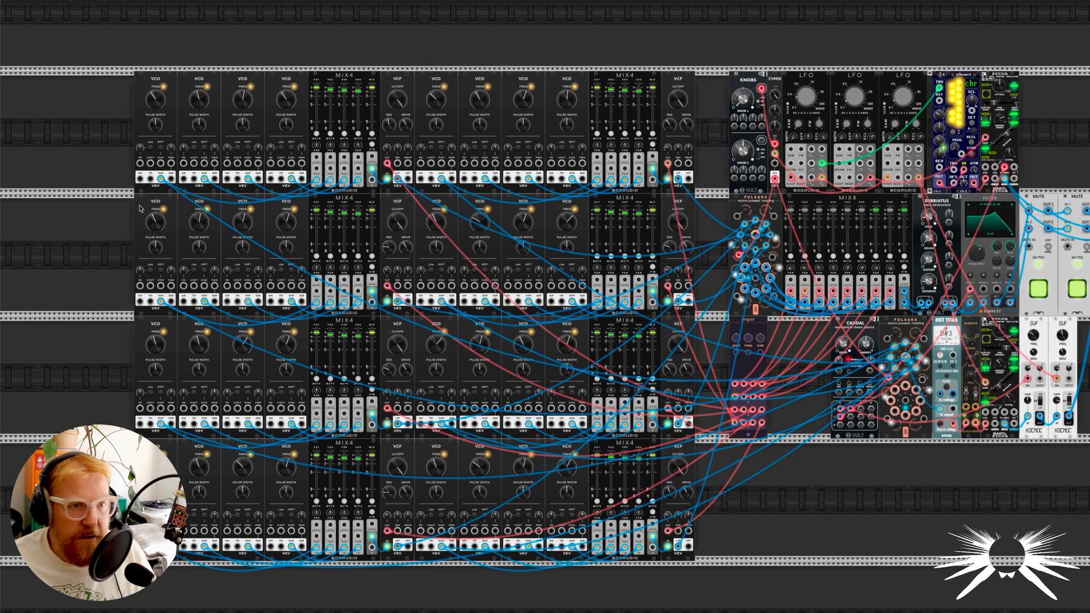
{"action": "scroll", "coordinate": [141, 207], "scroll_direction": "up", "scroll_amount": 2}
{"action": "scroll", "coordinate": [141, 207], "scroll_direction": "down", "scroll_amount": 1}
{"action": "scroll", "coordinate": [142, 207], "scroll_direction": "down", "scroll_amount": 1}
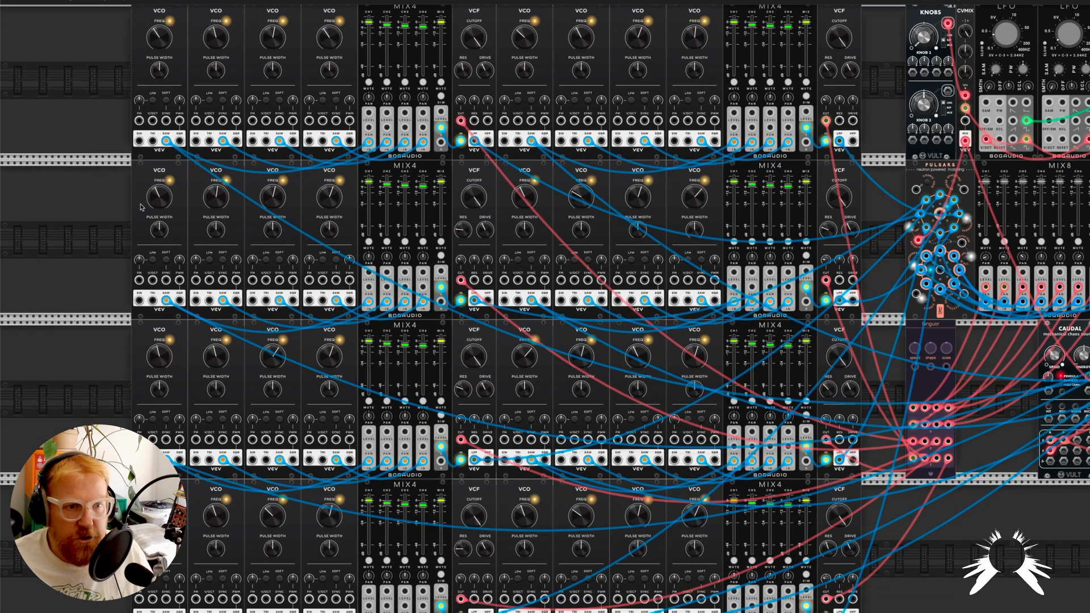
{"action": "scroll", "coordinate": [142, 207], "scroll_direction": "down", "scroll_amount": 2}
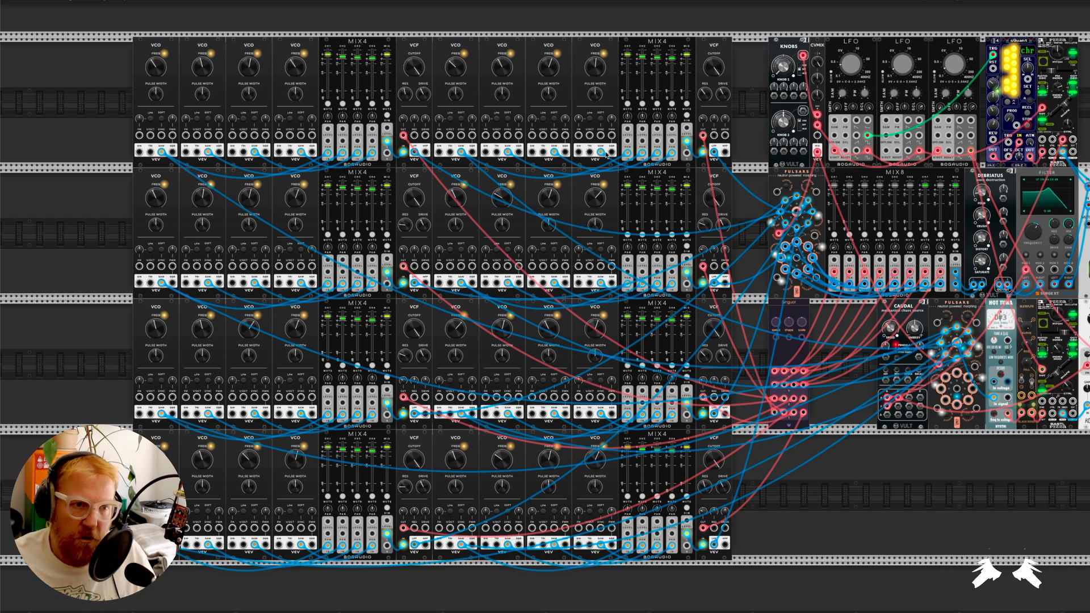
{"action": "mouse_move", "coordinate": [629, 357]}
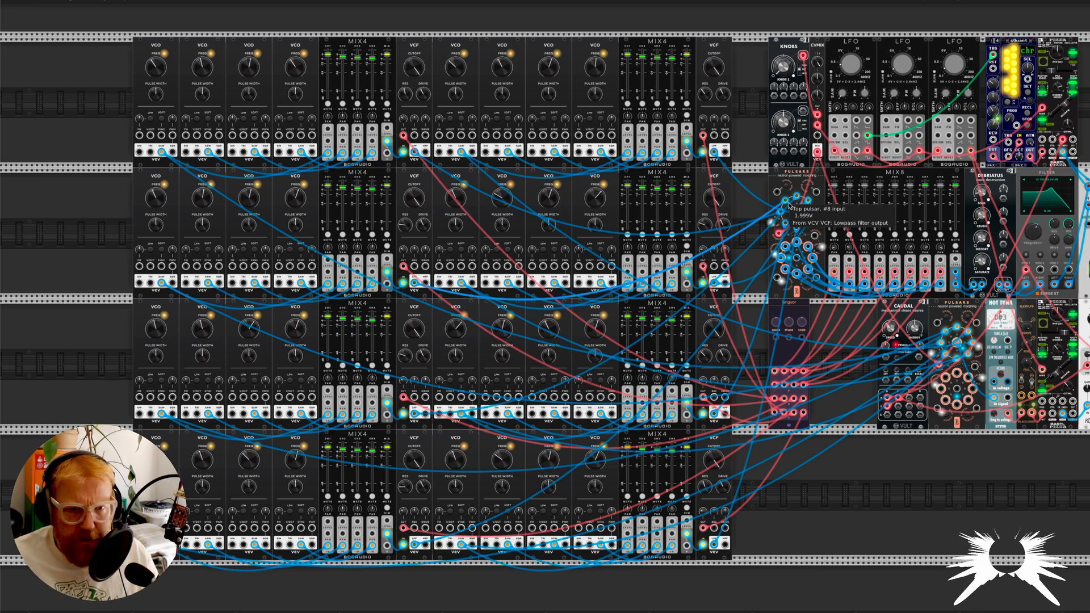
{"action": "mouse_move", "coordinate": [785, 203]}
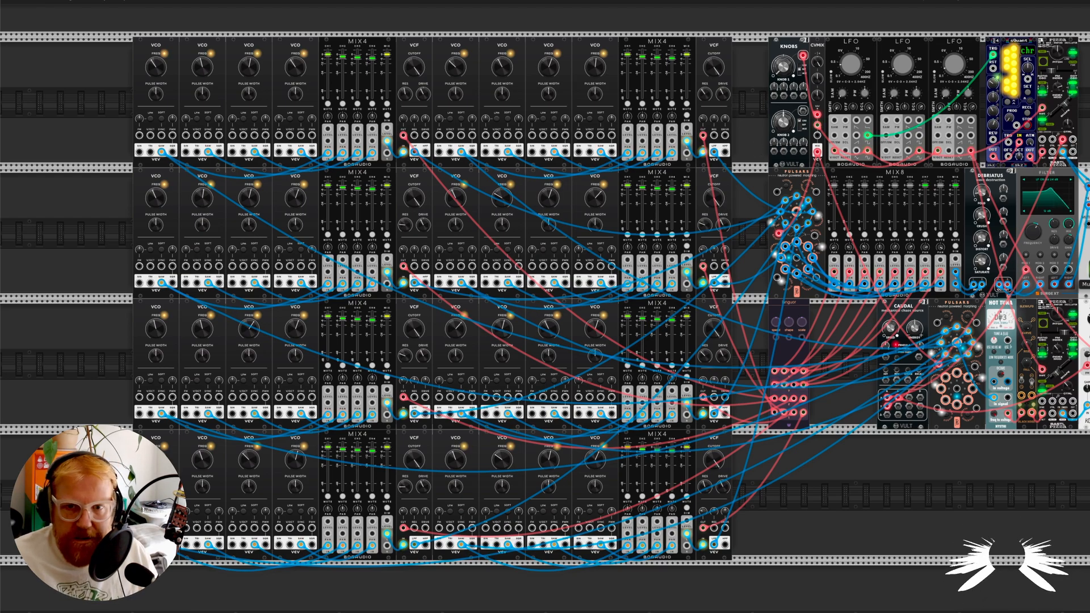
Unmute the first MUTE module so the drone voice reaches the audio output.
{"action": "scroll", "coordinate": [994, 274], "scroll_direction": "right", "scroll_amount": 4}
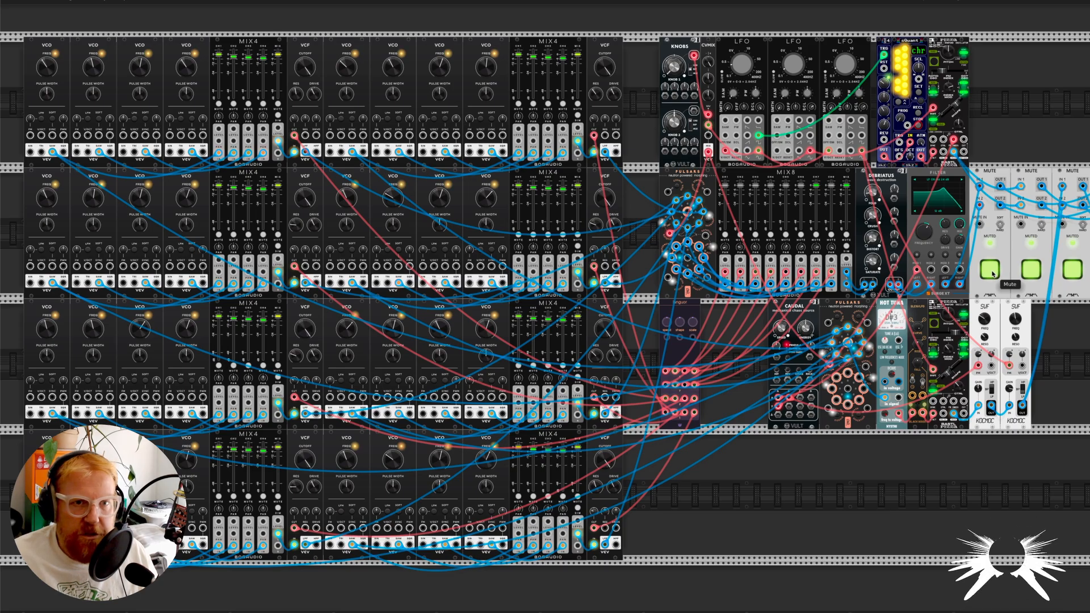
{"action": "scroll", "coordinate": [753, 167], "scroll_direction": "up", "scroll_amount": 3}
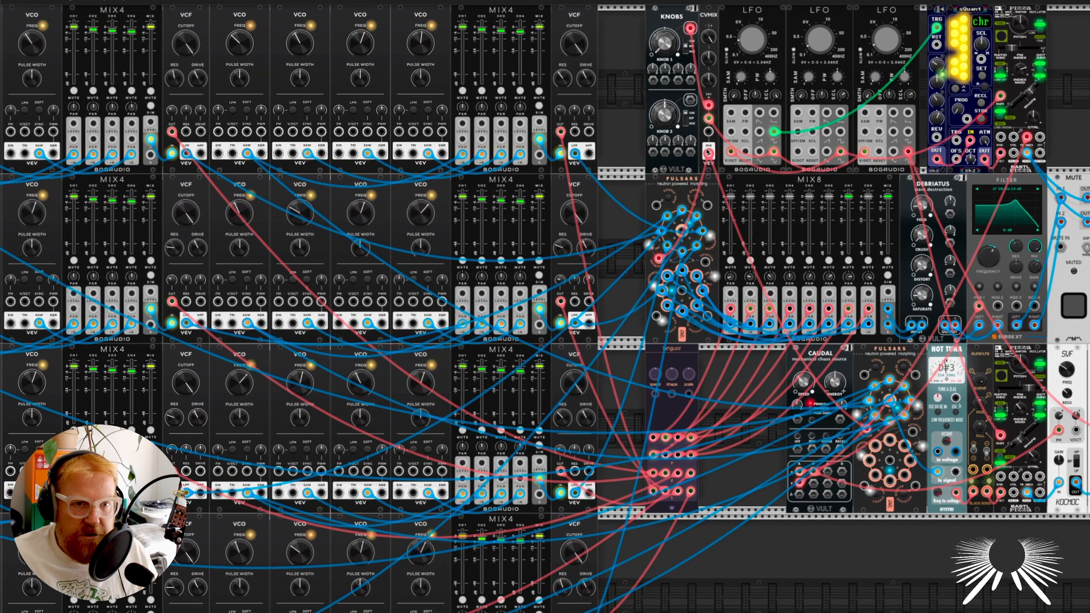
Sweep Knob 1 of the KNOBS module up to 1 and back to 0 to rotate through the Pulsars.
{"action": "scroll", "coordinate": [707, 147], "scroll_direction": "up", "scroll_amount": 3}
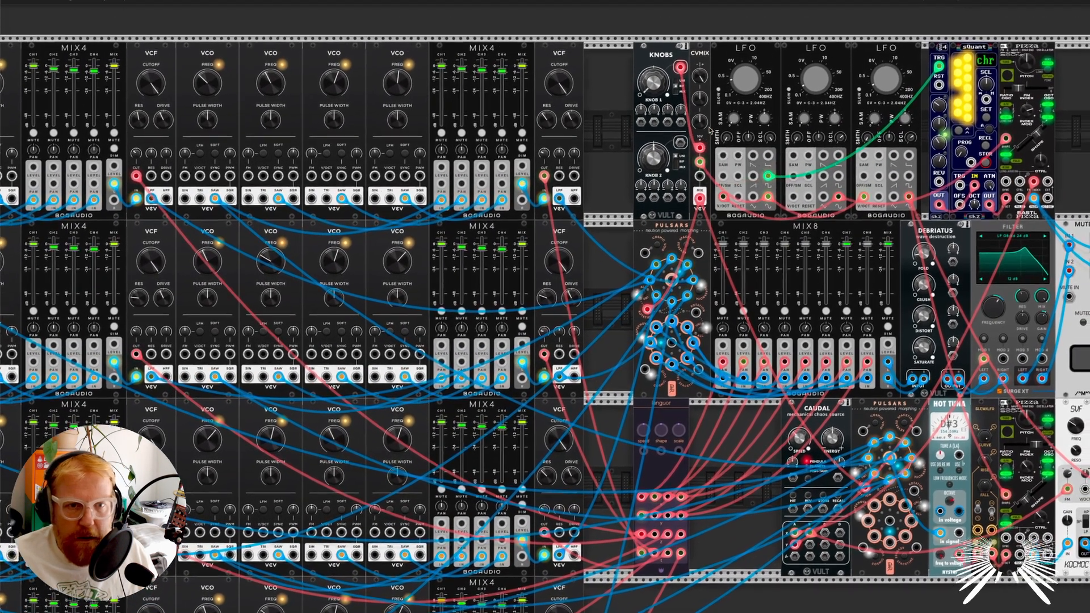
{"action": "scroll", "coordinate": [715, 96], "scroll_direction": "up", "scroll_amount": 2}
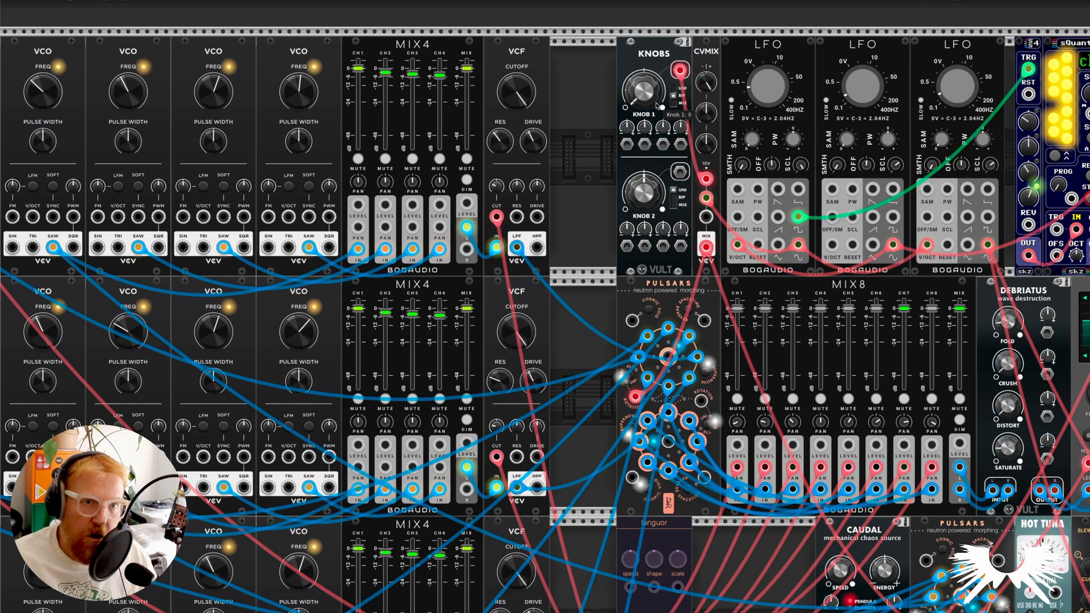
{"action": "left_click_drag", "start_coordinate": [652, 101], "coordinate": [653, 62]}
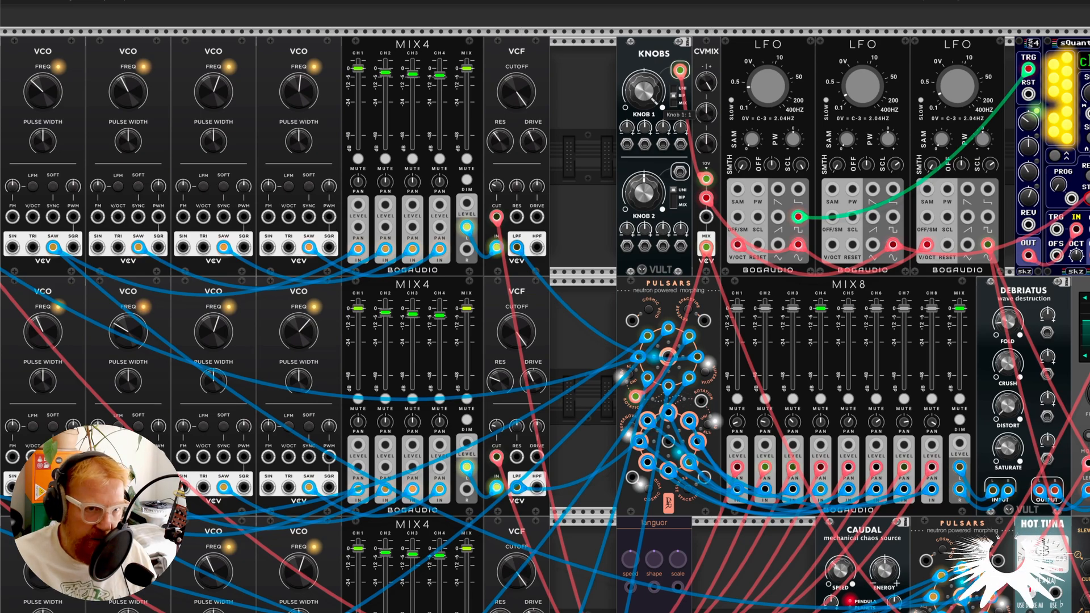
{"action": "left_click_drag", "start_coordinate": [653, 63], "coordinate": [652, 101]}
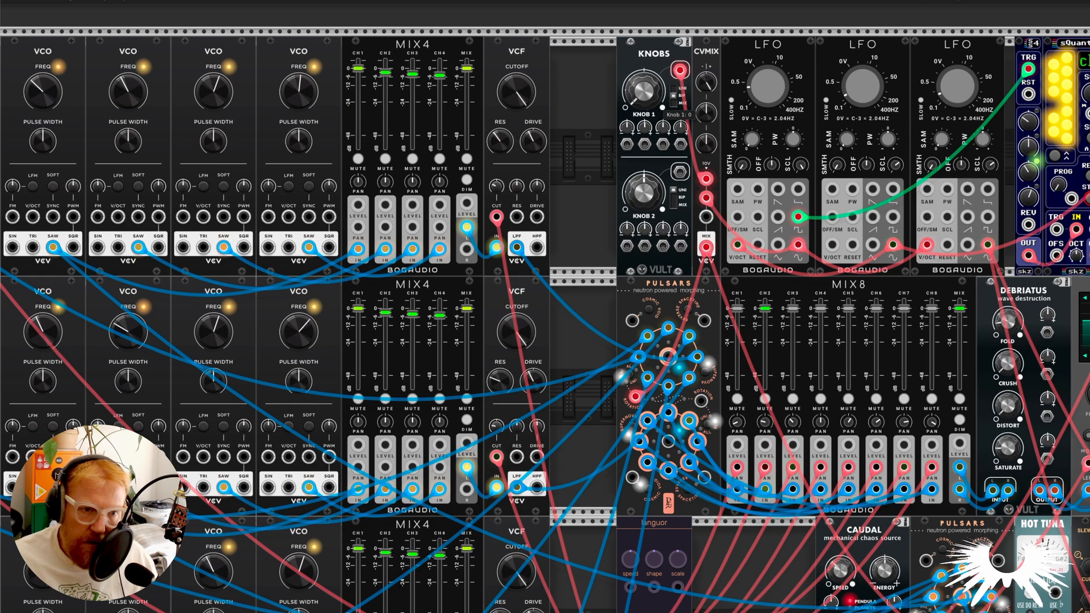
{"action": "left_click_drag", "start_coordinate": [653, 78], "coordinate": [653, 70]}
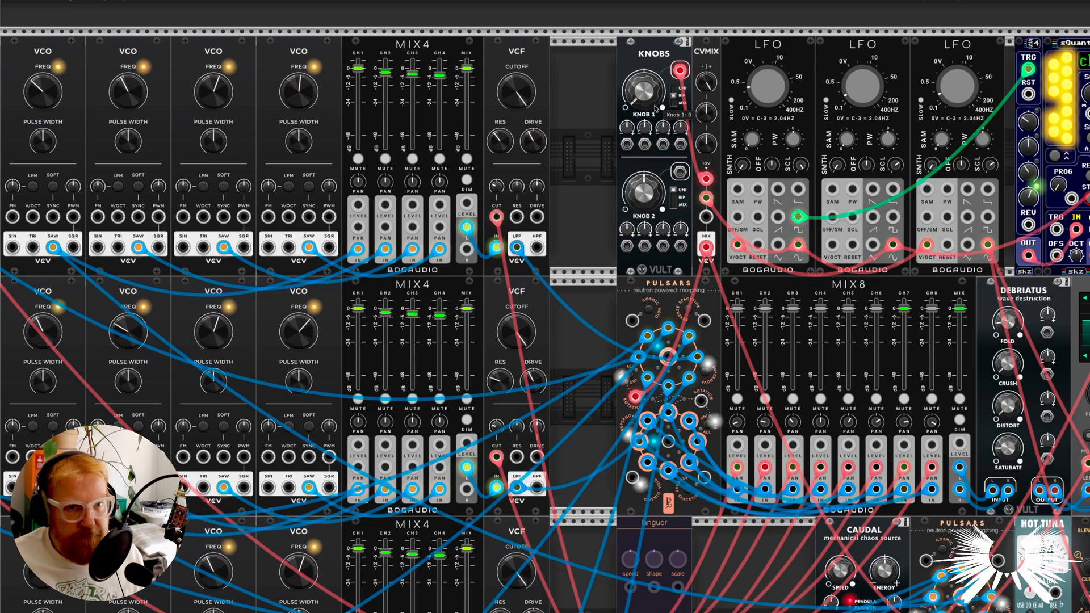
Reset level 1 on the CVMIX and turn up level 2.
{"action": "double_click", "coordinate": [710, 83]}
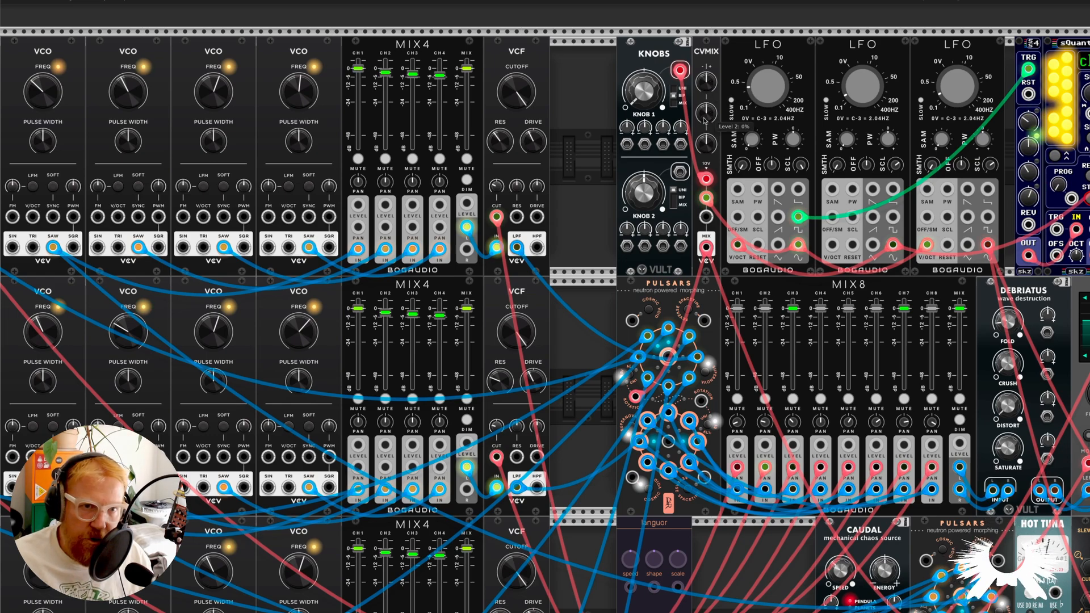
{"action": "left_click_drag", "start_coordinate": [705, 120], "coordinate": [706, 113]}
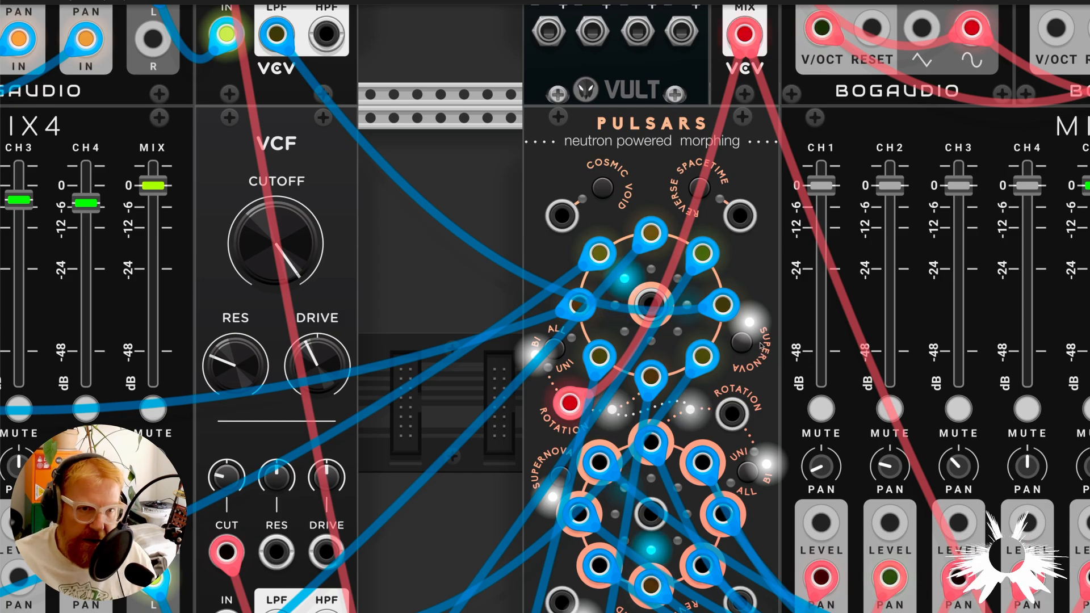
Examine the filter signals patched into the upper Pulsars and the level and panning of the MIX8 channels.
{"action": "scroll", "coordinate": [690, 330], "scroll_direction": "down", "scroll_amount": 4}
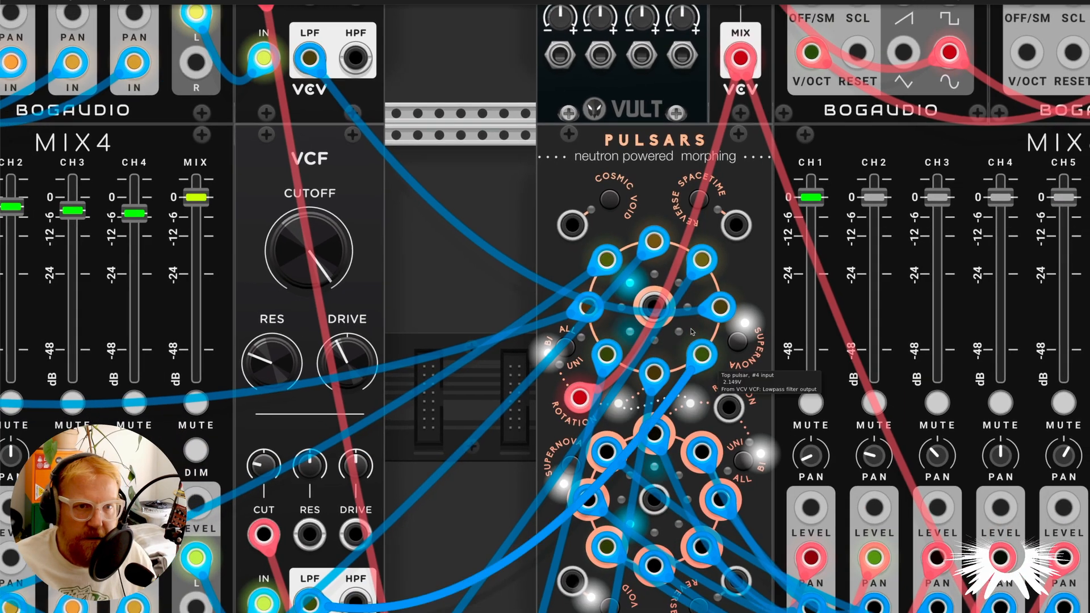
{"action": "scroll", "coordinate": [691, 329], "scroll_direction": "down", "scroll_amount": 5}
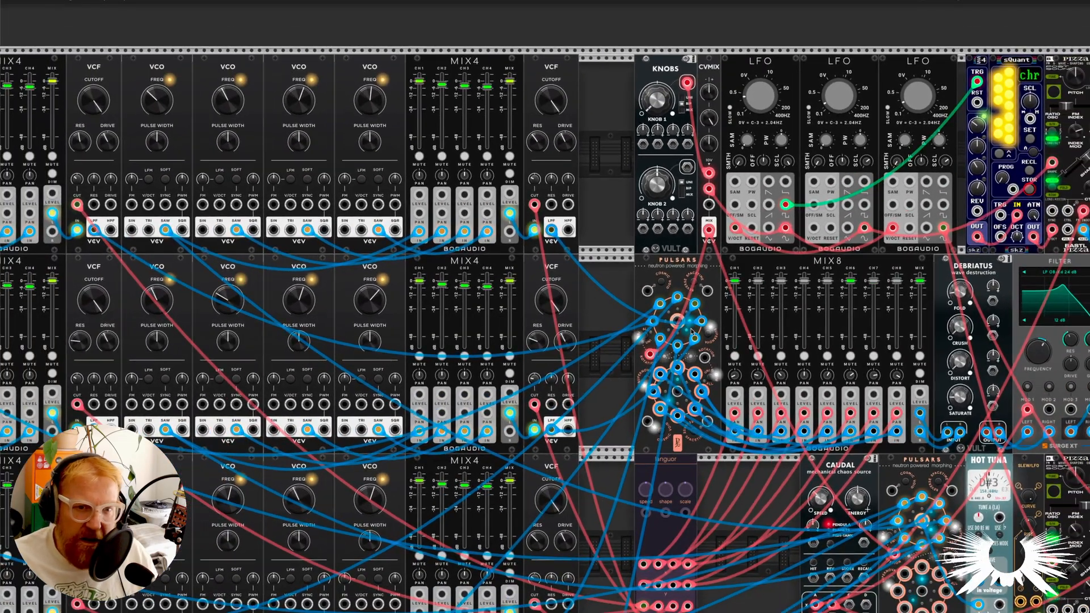
{"action": "scroll", "coordinate": [850, 352], "scroll_direction": "up", "scroll_amount": 2}
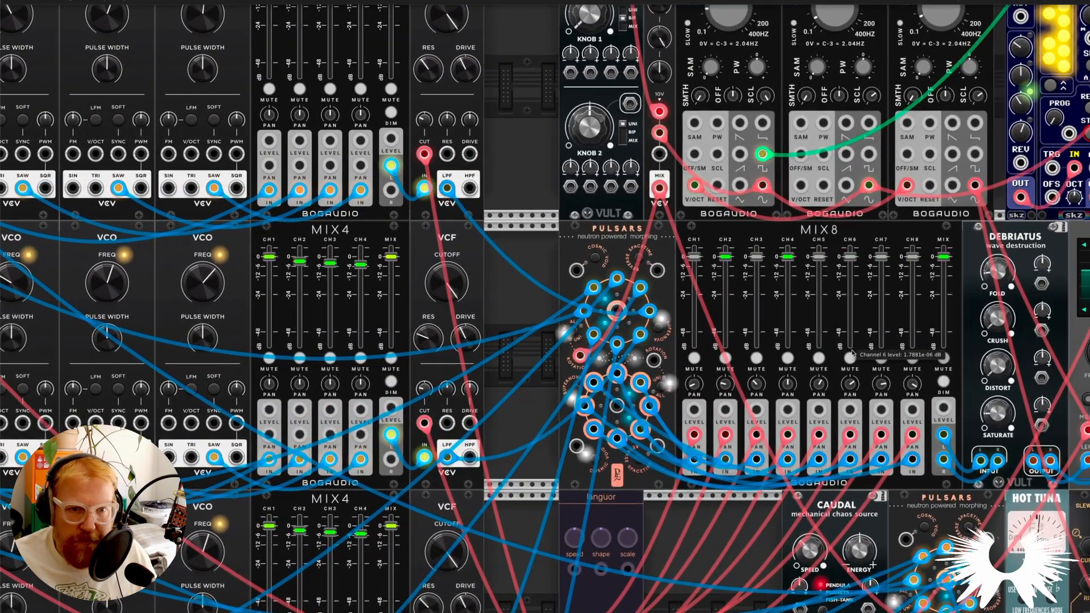
{"action": "scroll", "coordinate": [851, 353], "scroll_direction": "right", "scroll_amount": 4}
{"action": "scroll", "coordinate": [851, 353], "scroll_direction": "down", "scroll_amount": 2}
{"action": "scroll", "coordinate": [487, 355], "scroll_direction": "up", "scroll_amount": 3}
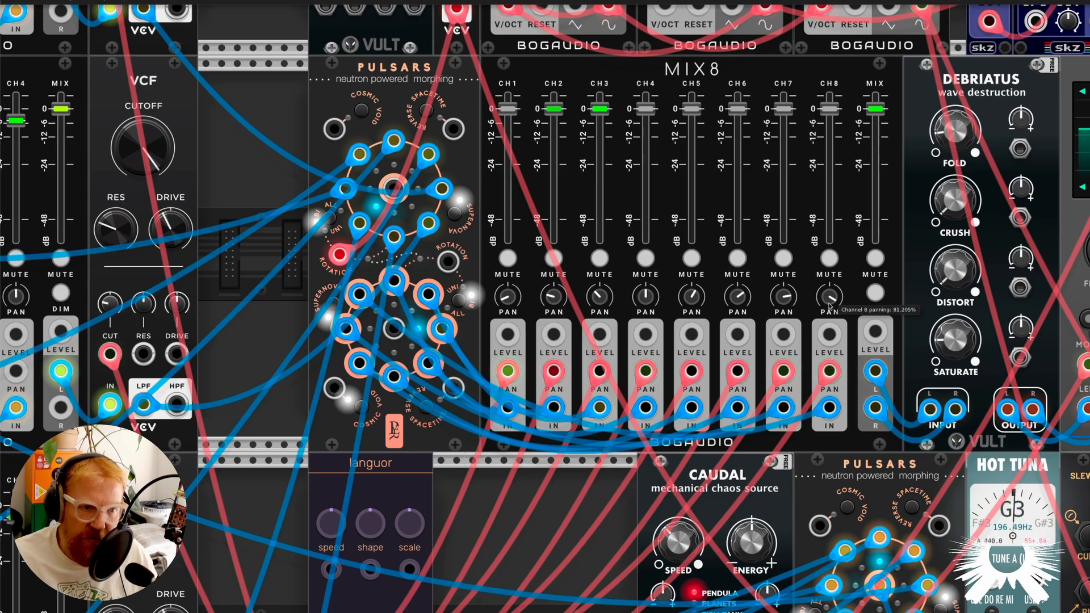
Examine the languor module's scale setting and the modulation cables leaving its outputs.
{"action": "scroll", "coordinate": [429, 448], "scroll_direction": "down", "scroll_amount": 4}
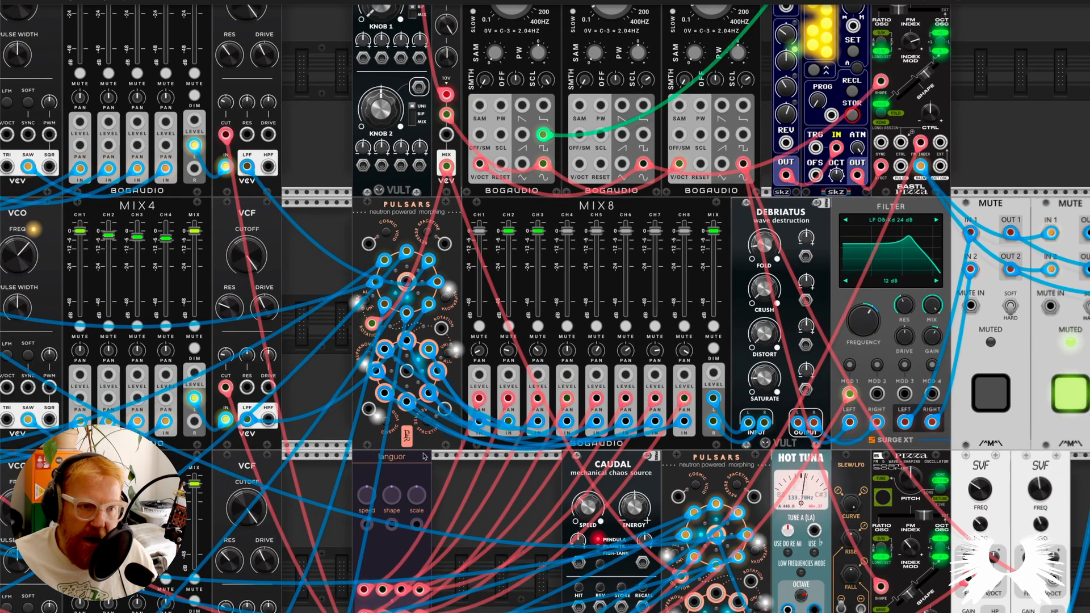
{"action": "scroll", "coordinate": [430, 447], "scroll_direction": "down", "scroll_amount": 3}
{"action": "scroll", "coordinate": [424, 448], "scroll_direction": "down", "scroll_amount": 1}
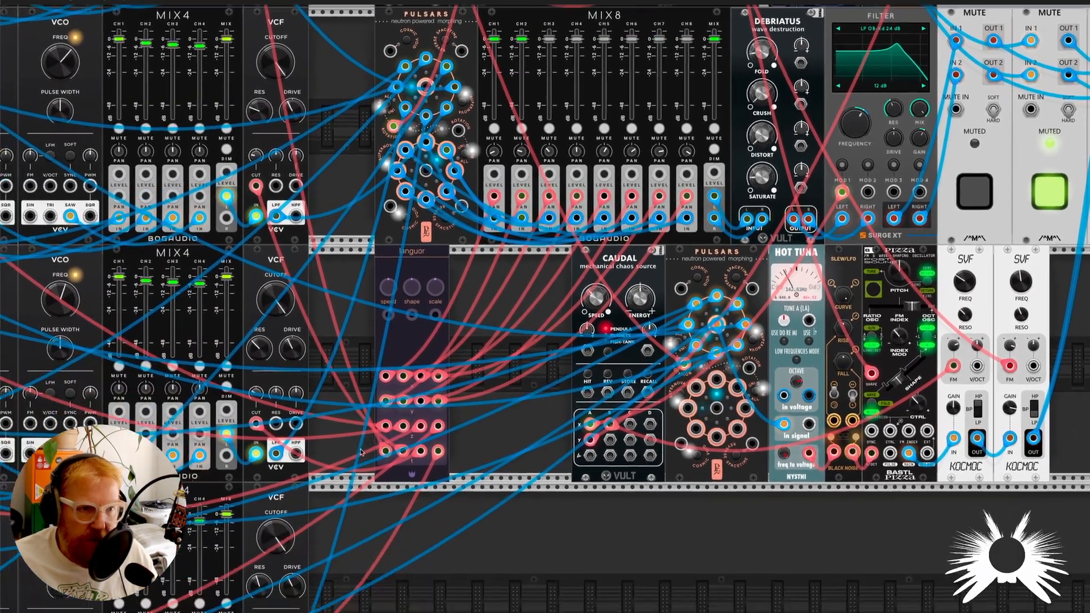
{"action": "scroll", "coordinate": [549, 316], "scroll_direction": "up", "scroll_amount": 5}
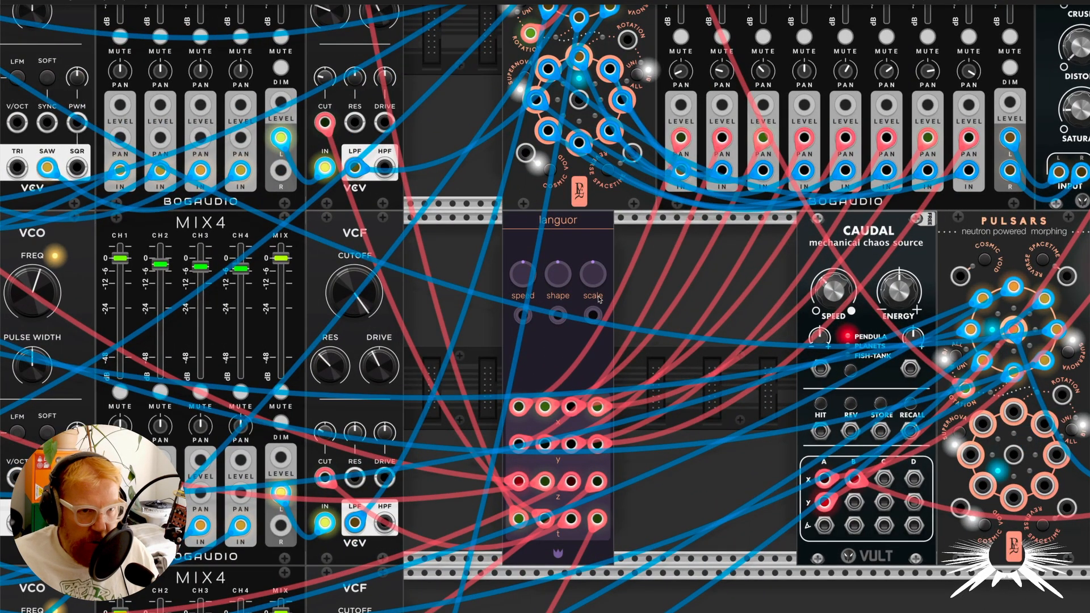
{"action": "mouse_move", "coordinate": [597, 268]}
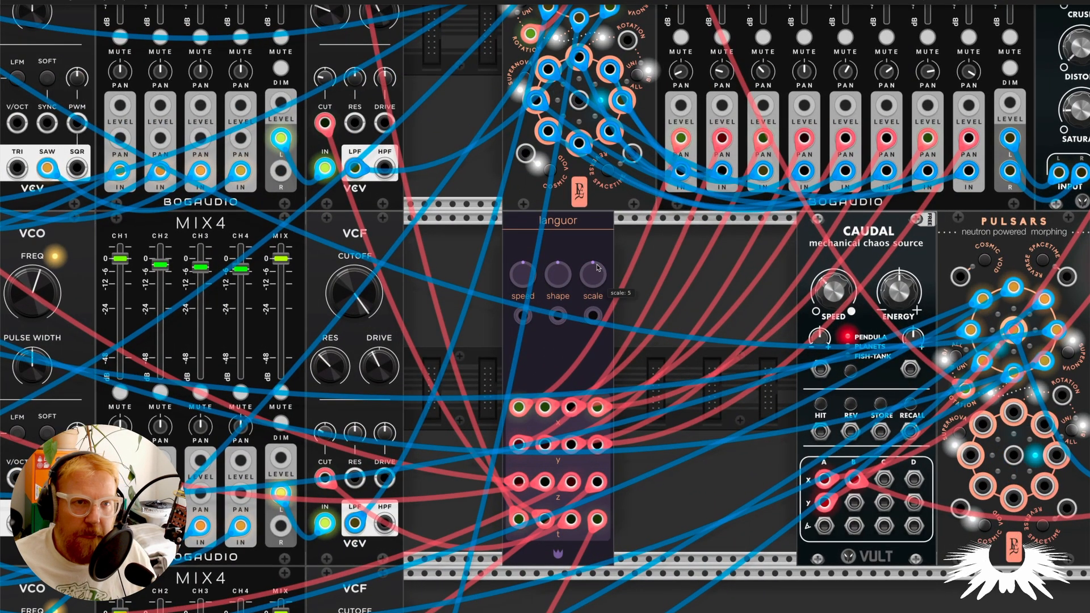
Examine the upper Pulsars' central output and the VCF lowpass signal on its #4 input.
{"action": "scroll", "coordinate": [596, 263], "scroll_direction": "up", "scroll_amount": 5}
{"action": "scroll", "coordinate": [571, 231], "scroll_direction": "up", "scroll_amount": 2}
{"action": "scroll", "coordinate": [571, 232], "scroll_direction": "up", "scroll_amount": 4}
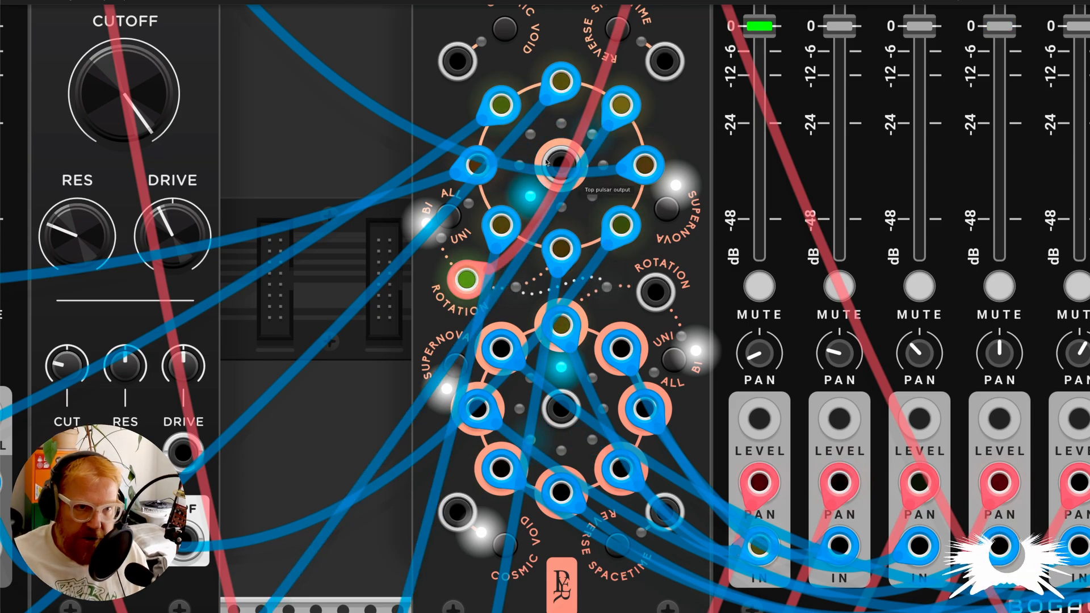
{"action": "scroll", "coordinate": [548, 195], "scroll_direction": "down", "scroll_amount": 3}
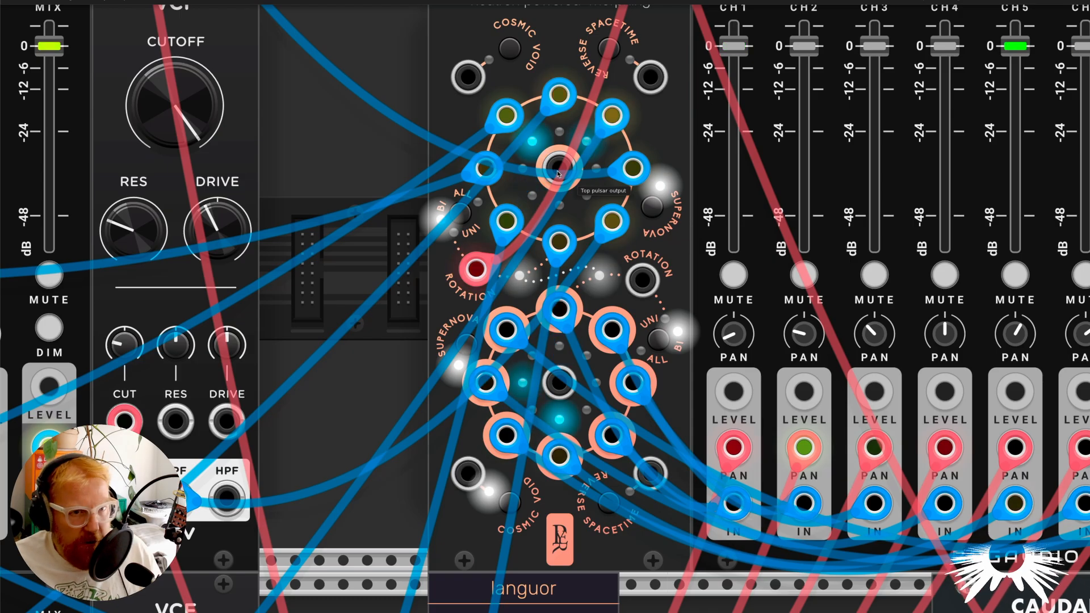
{"action": "scroll", "coordinate": [618, 227], "scroll_direction": "down", "scroll_amount": 6}
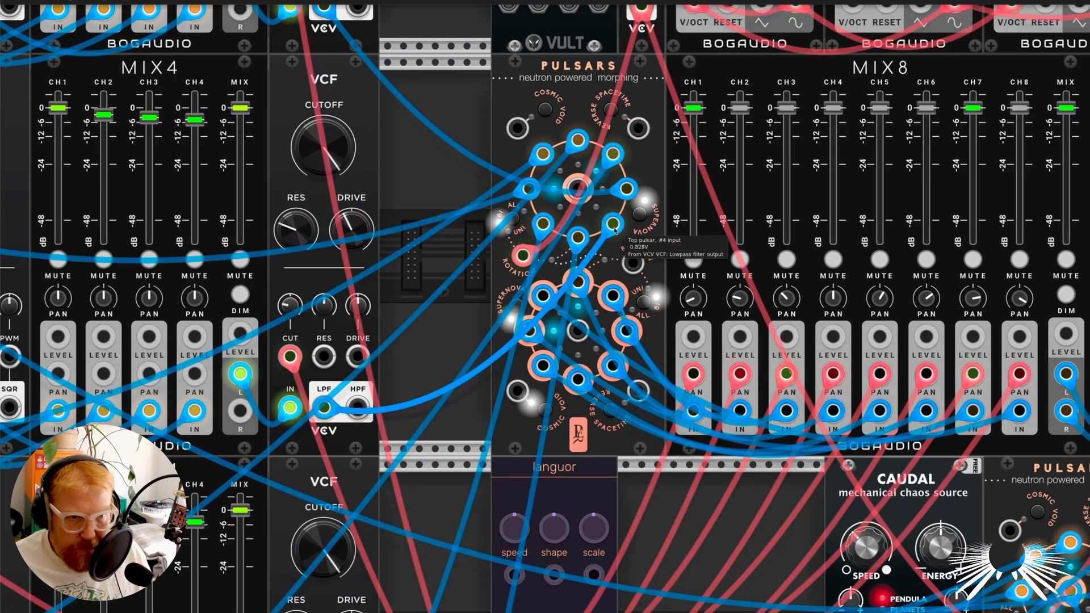
{"action": "scroll", "coordinate": [615, 228], "scroll_direction": "down", "scroll_amount": 2}
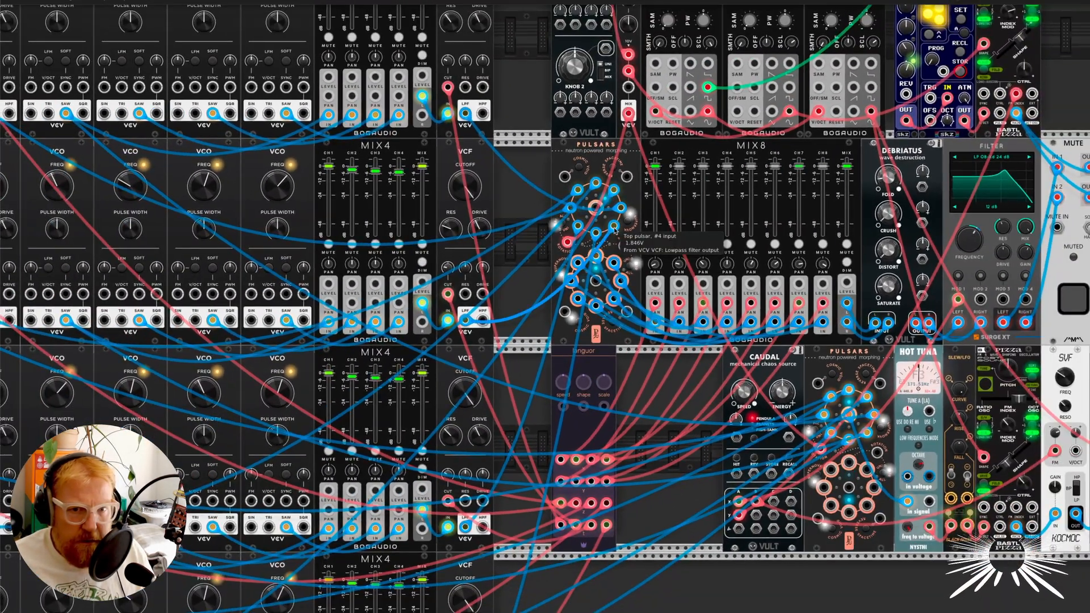
Mute the first MUTE module to silence the drone voice.
{"action": "scroll", "coordinate": [614, 229], "scroll_direction": "up", "scroll_amount": 3}
{"action": "scroll", "coordinate": [615, 228], "scroll_direction": "right", "scroll_amount": 4}
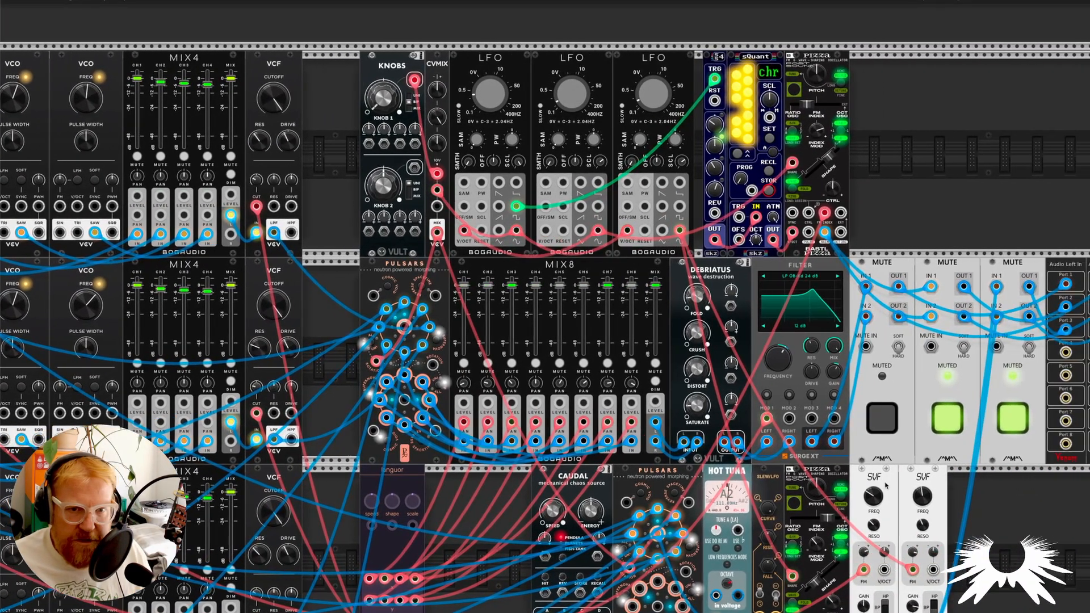
{"action": "left_click", "coordinate": [882, 417]}
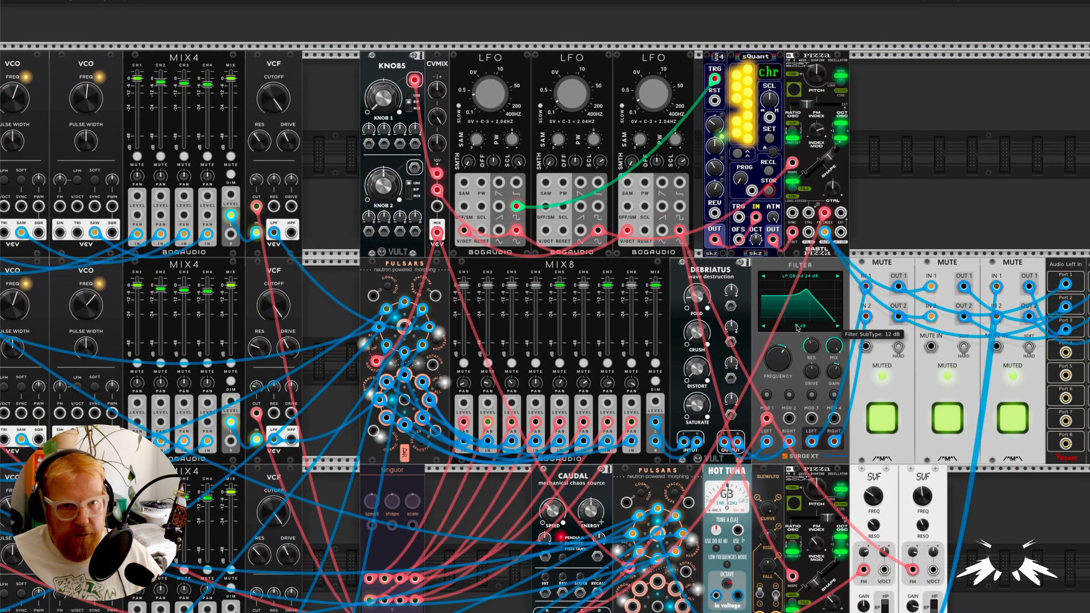
Check the knob range options of the four-step sequencer beside sQuant, leaving them as they are.
{"action": "scroll", "coordinate": [769, 134], "scroll_direction": "up", "scroll_amount": 3}
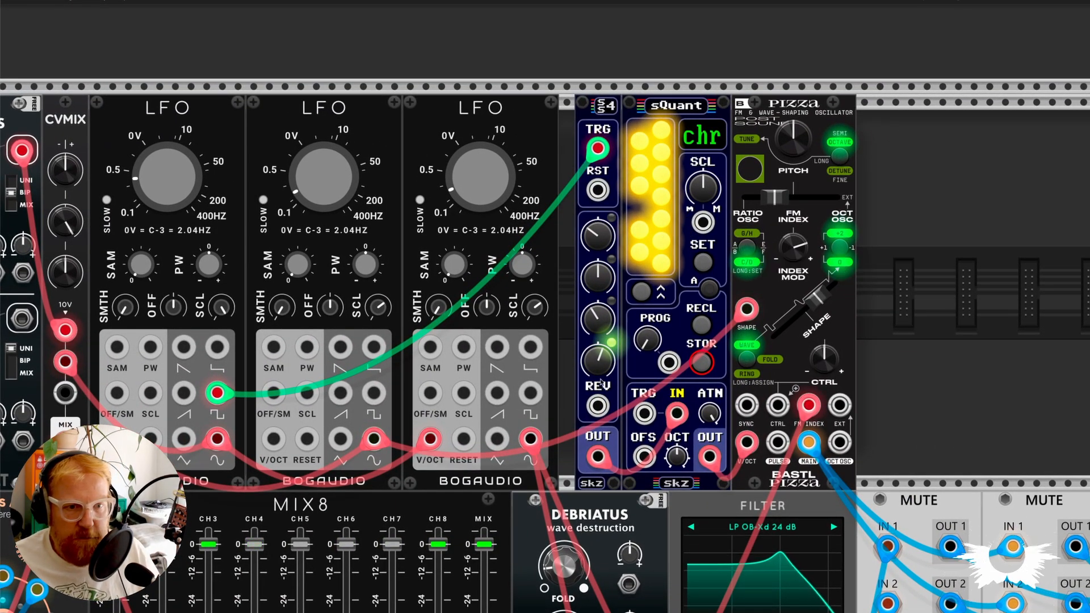
{"action": "right_click", "coordinate": [595, 108]}
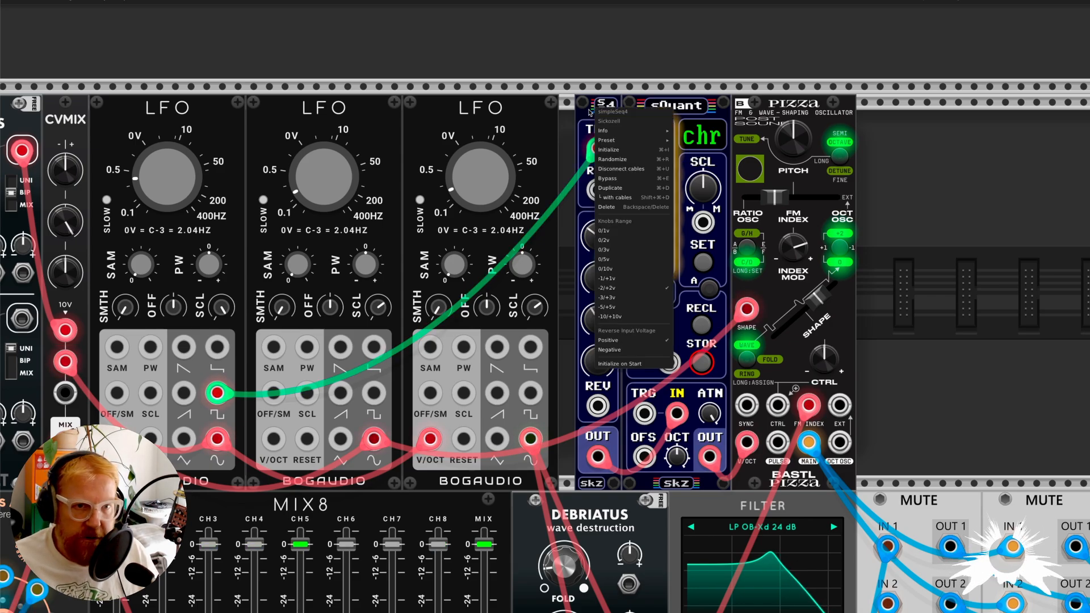
{"action": "left_click", "coordinate": [596, 102]}
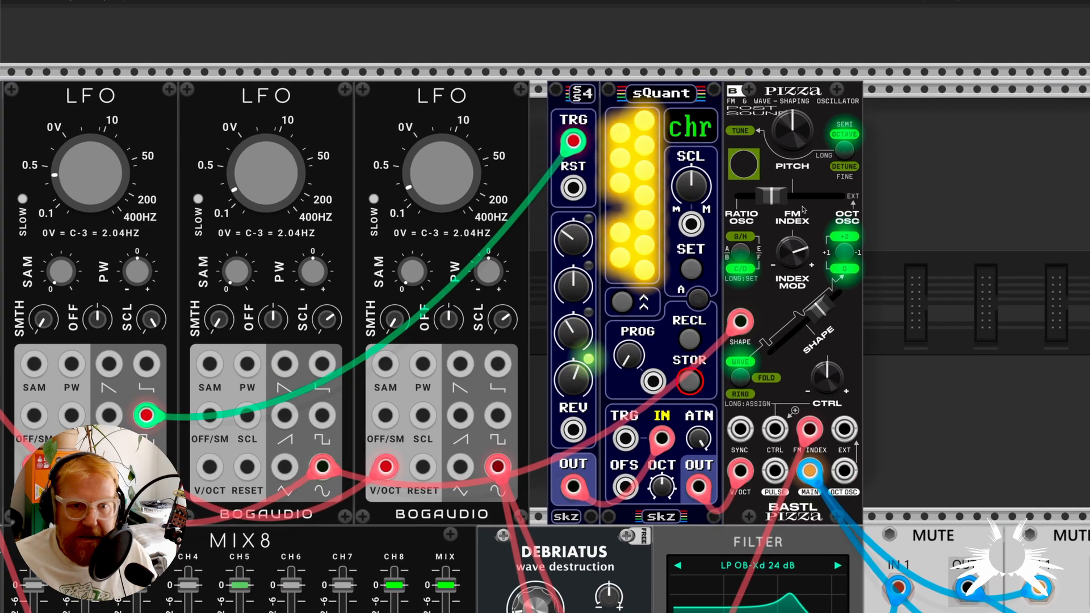
Unmute the second MUTE module and examine the LFO, sequencer, sQuant and Pizza oscillator voice.
{"action": "scroll", "coordinate": [795, 203], "scroll_direction": "up", "scroll_amount": 1}
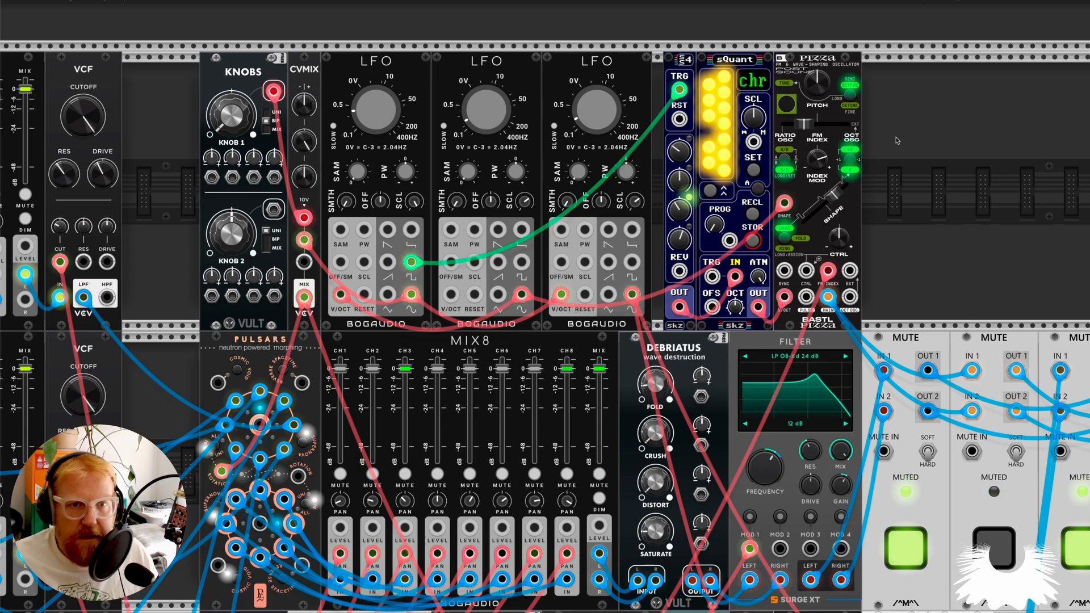
{"action": "scroll", "coordinate": [871, 188], "scroll_direction": "up", "scroll_amount": 2}
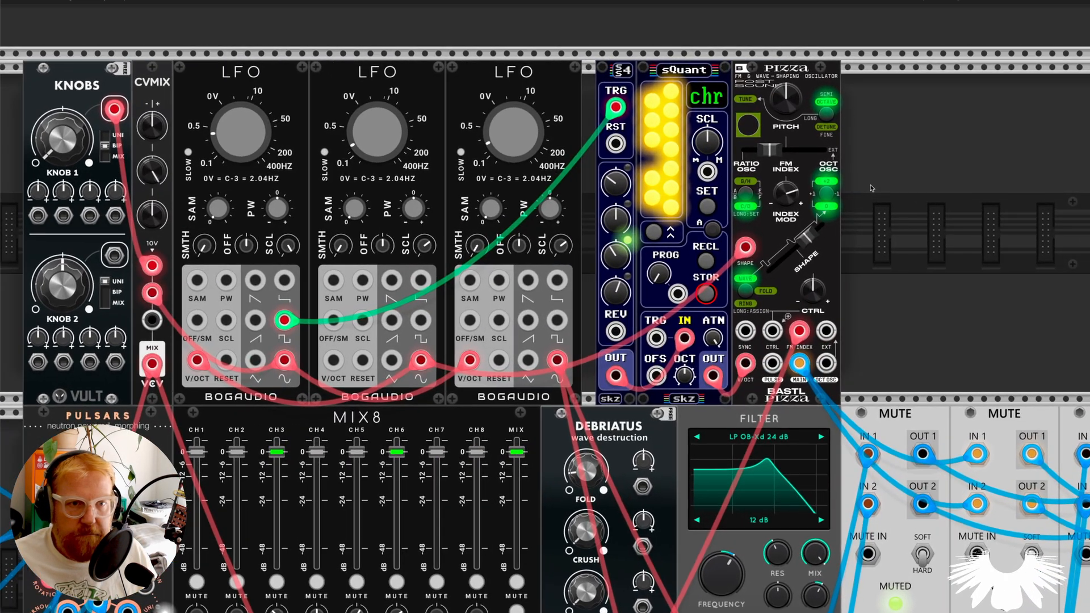
{"action": "scroll", "coordinate": [874, 172], "scroll_direction": "up", "scroll_amount": 3}
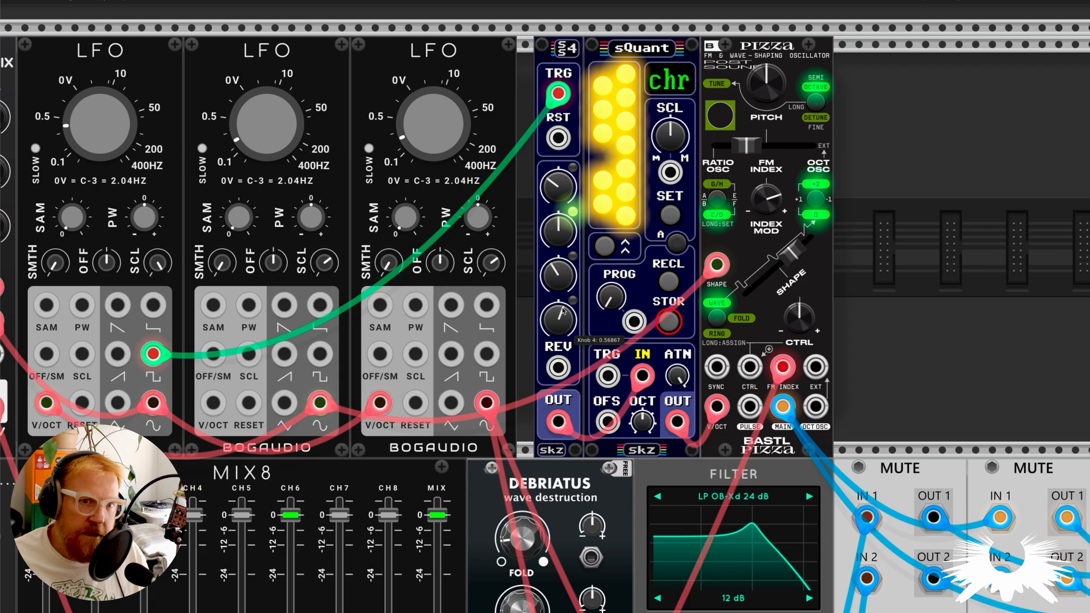
Unmute the first MUTE module so the drone voice sounds together with the sequenced Pizza voice.
{"action": "scroll", "coordinate": [860, 353], "scroll_direction": "down", "scroll_amount": 5}
{"action": "scroll", "coordinate": [861, 354], "scroll_direction": "down", "scroll_amount": 2}
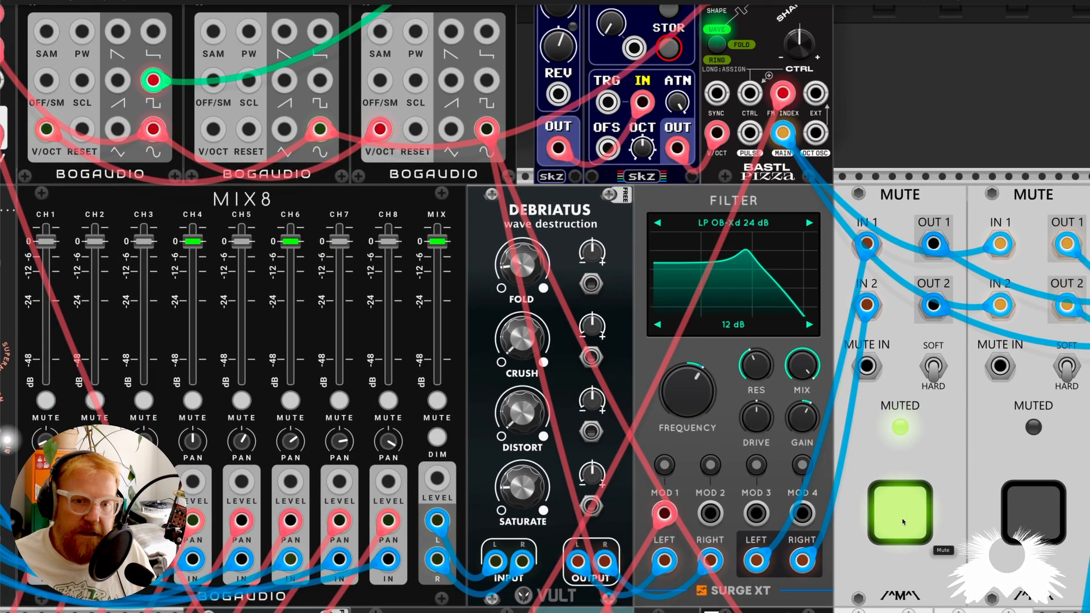
{"action": "left_click", "coordinate": [903, 519]}
{"action": "scroll", "coordinate": [832, 295], "scroll_direction": "down", "scroll_amount": 2}
{"action": "scroll", "coordinate": [832, 295], "scroll_direction": "down", "scroll_amount": 1}
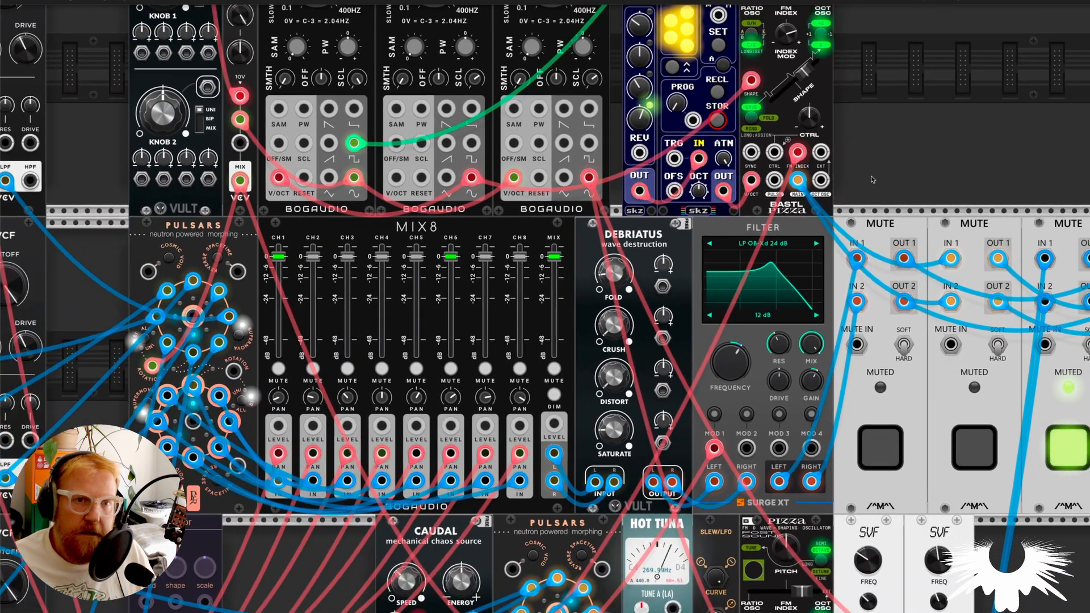
Examine the LFOs, CVMIX and sequencer row, and mute the first MUTE module to isolate the sequenced Pizza voice.
{"action": "scroll", "coordinate": [873, 181], "scroll_direction": "up", "scroll_amount": 3}
{"action": "scroll", "coordinate": [866, 190], "scroll_direction": "down", "scroll_amount": 1}
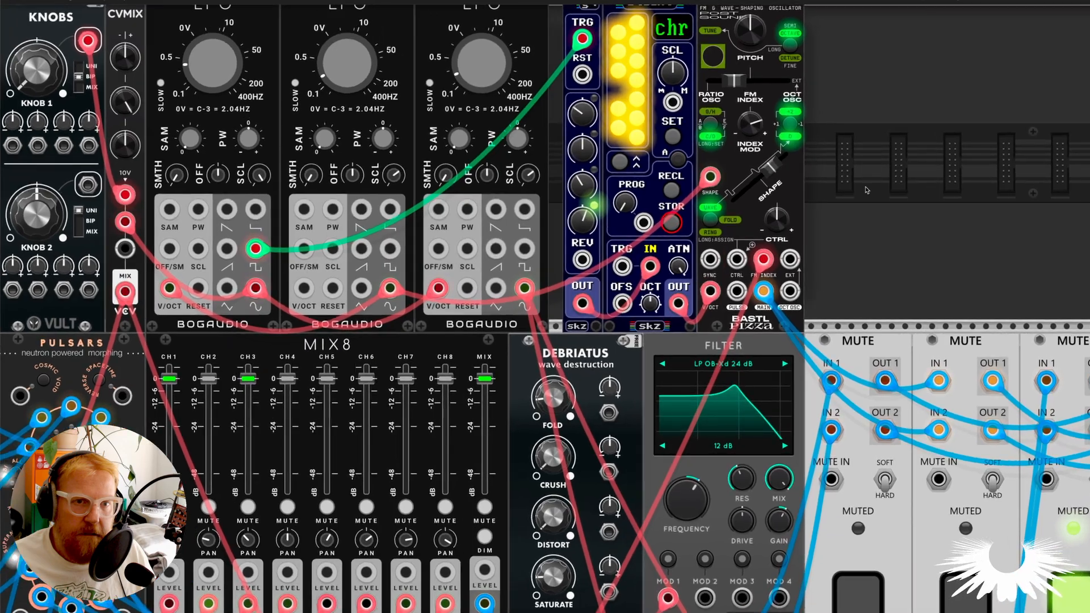
{"action": "scroll", "coordinate": [867, 189], "scroll_direction": "up", "scroll_amount": 2}
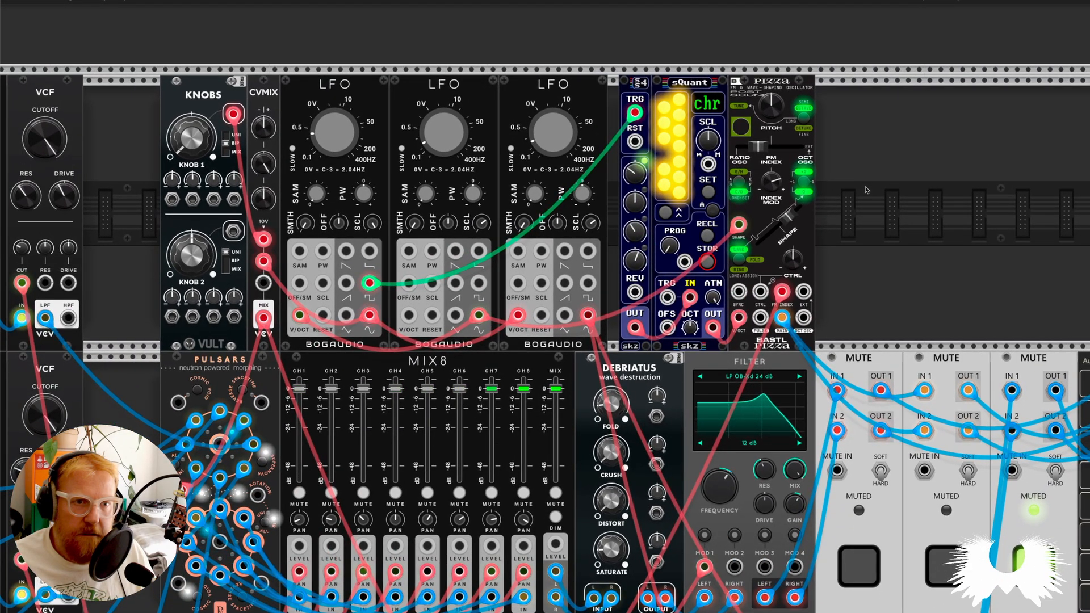
{"action": "scroll", "coordinate": [608, 183], "scroll_direction": "up", "scroll_amount": 2}
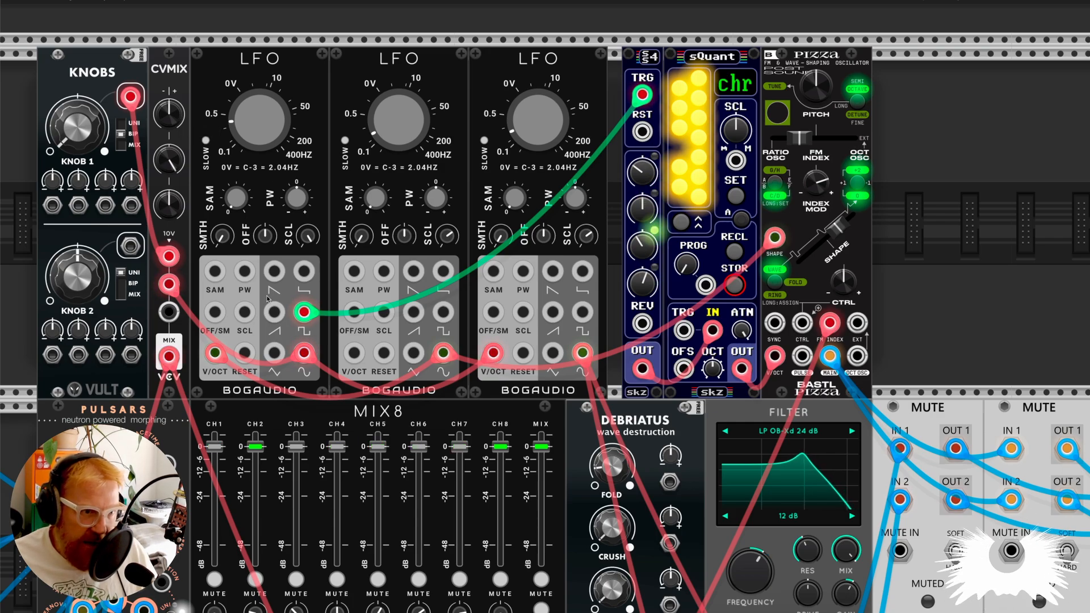
{"action": "scroll", "coordinate": [257, 254], "scroll_direction": "down", "scroll_amount": 3}
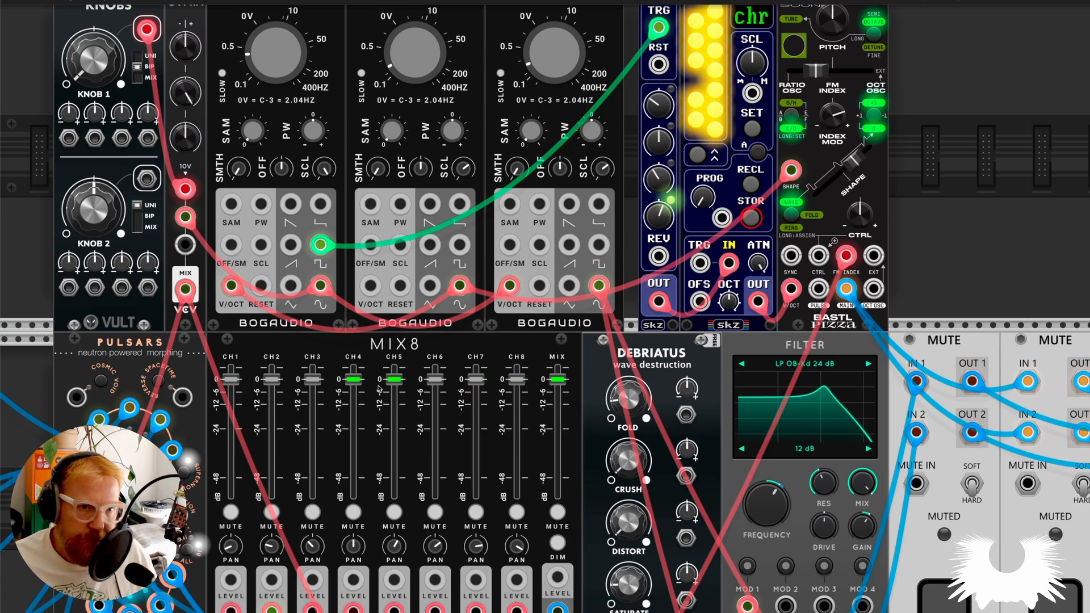
{"action": "scroll", "coordinate": [380, 389], "scroll_direction": "down", "scroll_amount": 3}
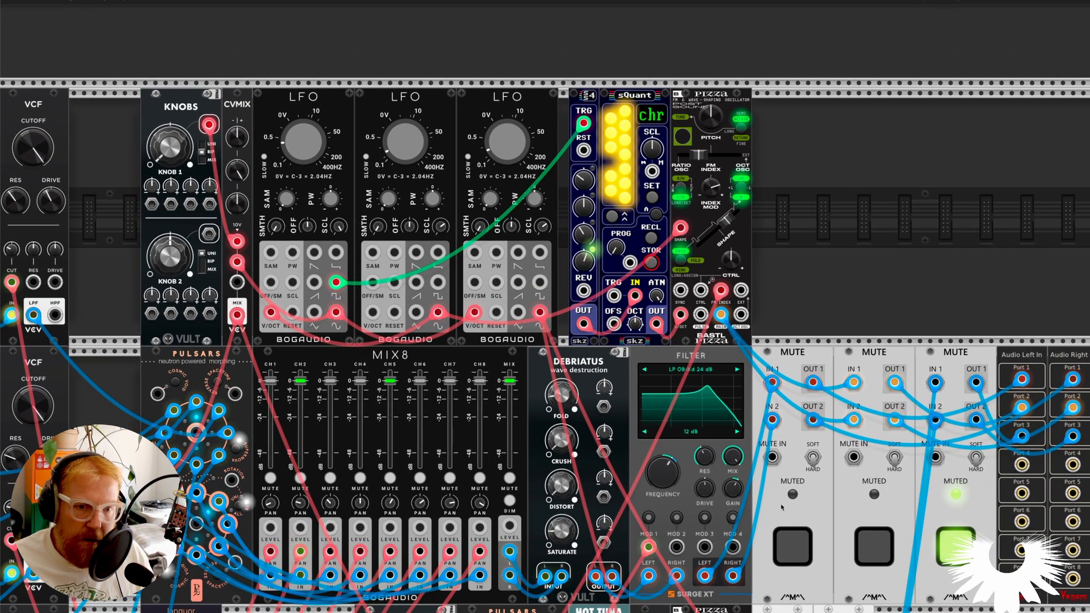
{"action": "left_click", "coordinate": [796, 546]}
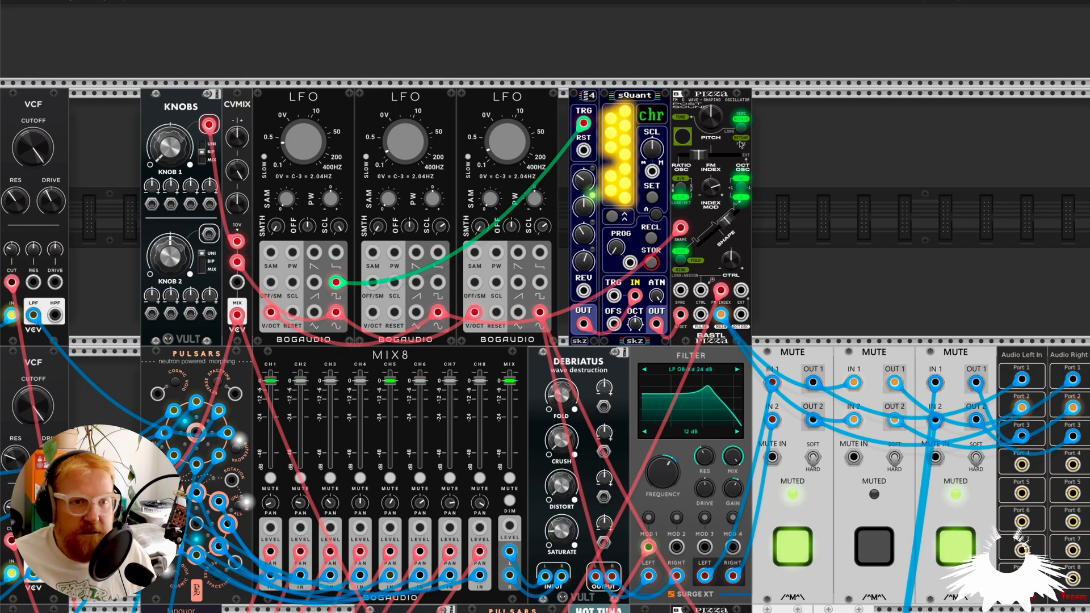
Sweep the upper Pizza's FM Index up to 1 and back, leaving it partway on the ratio-oscillator side.
{"action": "scroll", "coordinate": [698, 221], "scroll_direction": "up", "scroll_amount": 5}
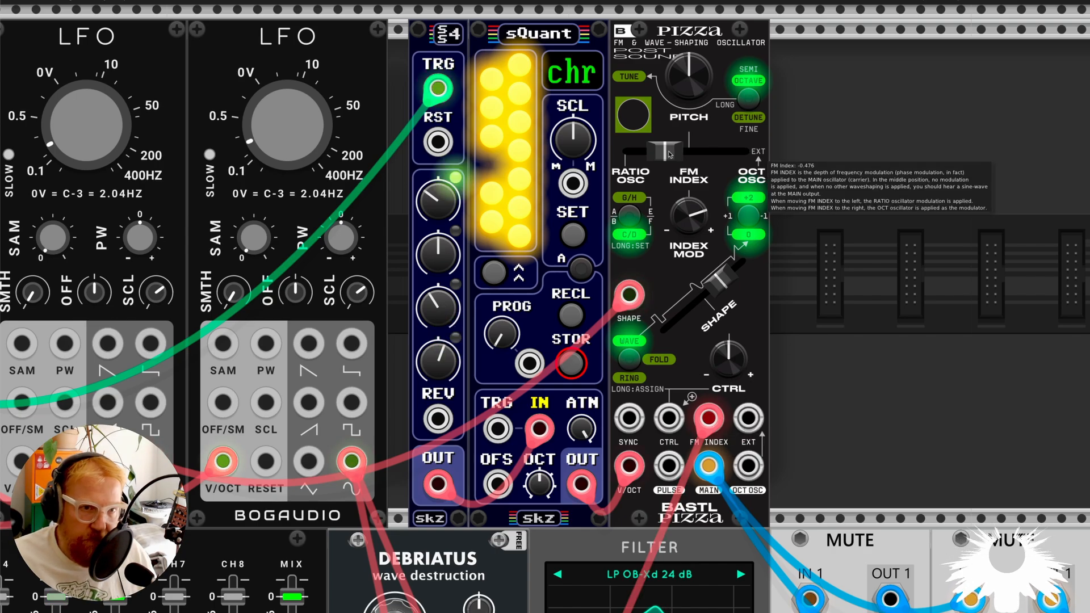
{"action": "left_click_drag", "start_coordinate": [670, 153], "coordinate": [638, 152]}
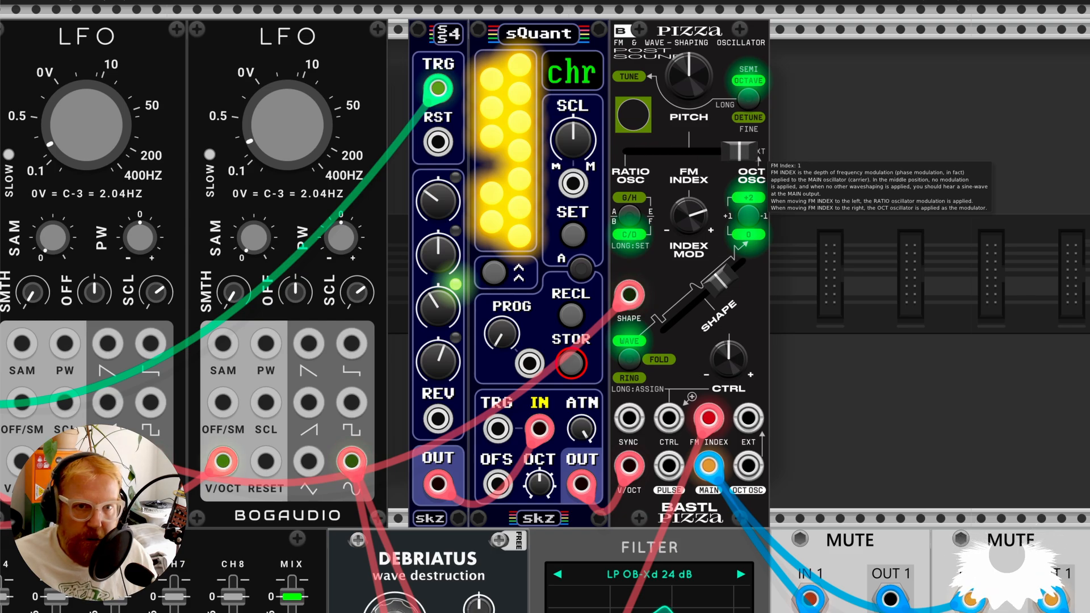
{"action": "left_click_drag", "start_coordinate": [739, 151], "coordinate": [646, 151]}
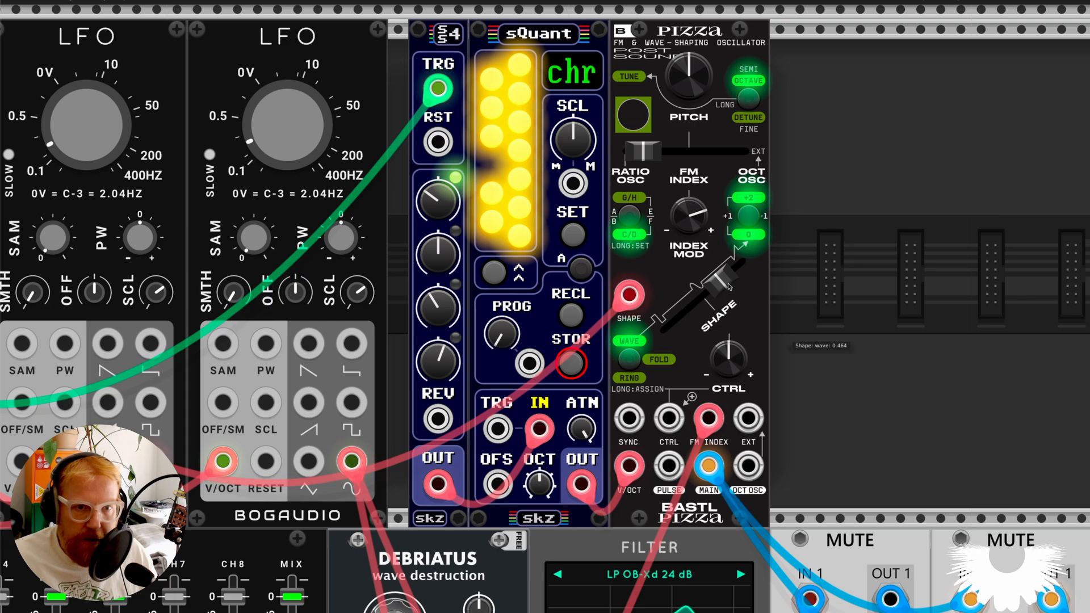
{"action": "mouse_move", "coordinate": [722, 277]}
{"action": "left_mouse_down"}
{"action": "mouse_move", "coordinate": [673, 322]}
{"action": "mouse_move", "coordinate": [733, 267]}
{"action": "left_mouse_up"}
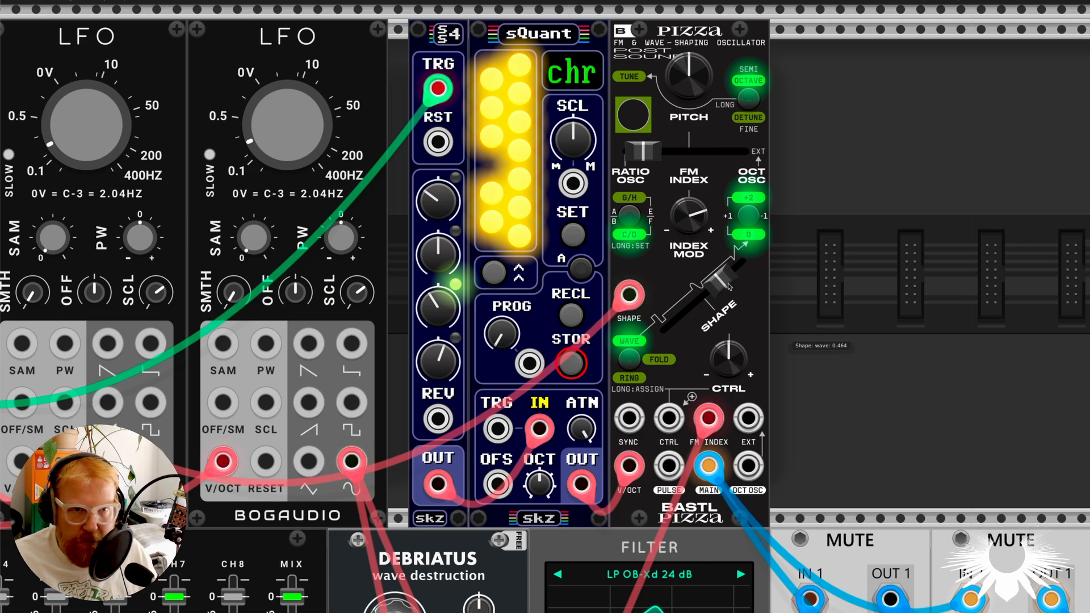
{"action": "left_click_drag", "start_coordinate": [643, 150], "coordinate": [659, 150]}
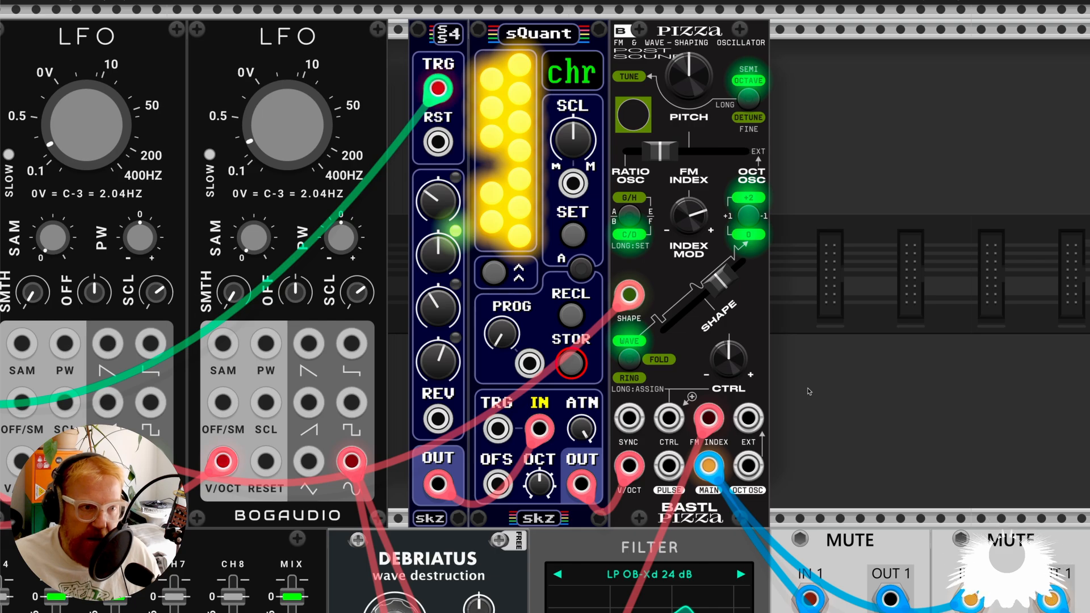
Mute the second MUTE module to silence the sequenced Pizza voice.
{"action": "scroll", "coordinate": [806, 382], "scroll_direction": "down", "scroll_amount": 4}
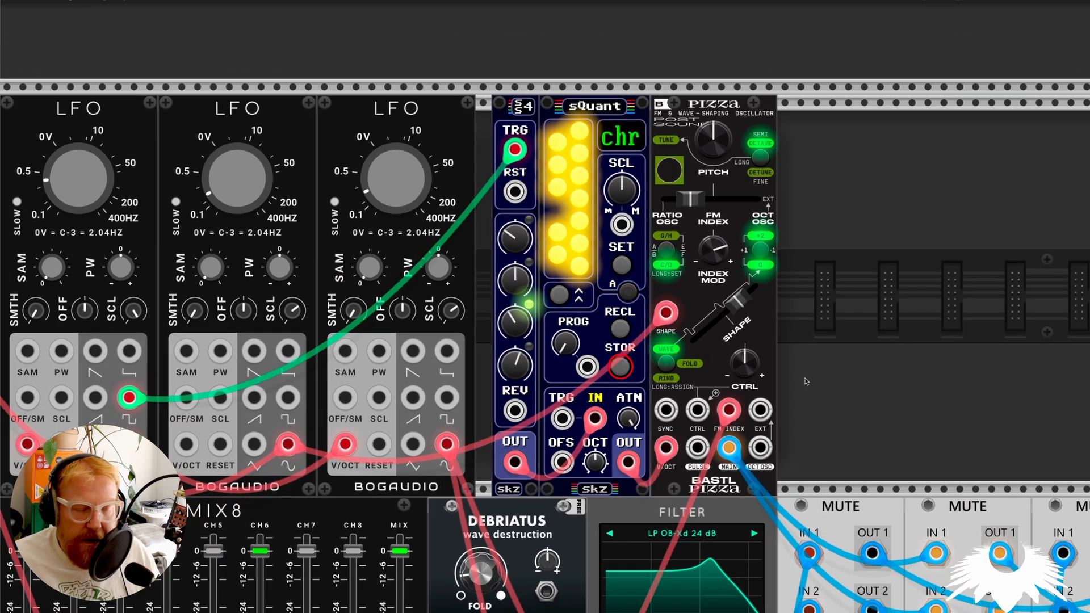
{"action": "scroll", "coordinate": [806, 381], "scroll_direction": "down", "scroll_amount": 2}
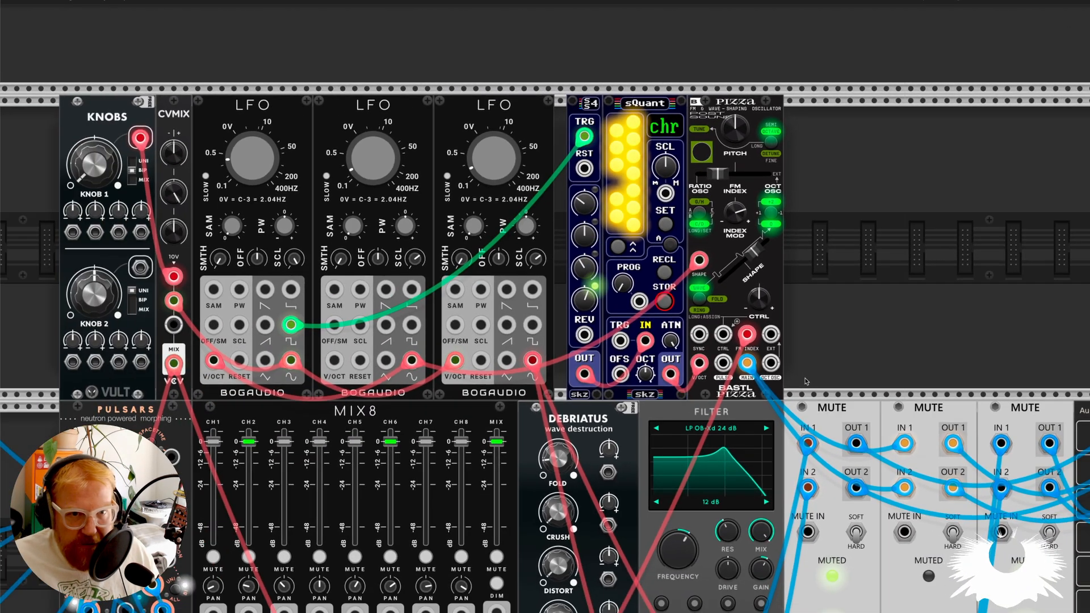
{"action": "mouse_move", "coordinate": [753, 255]}
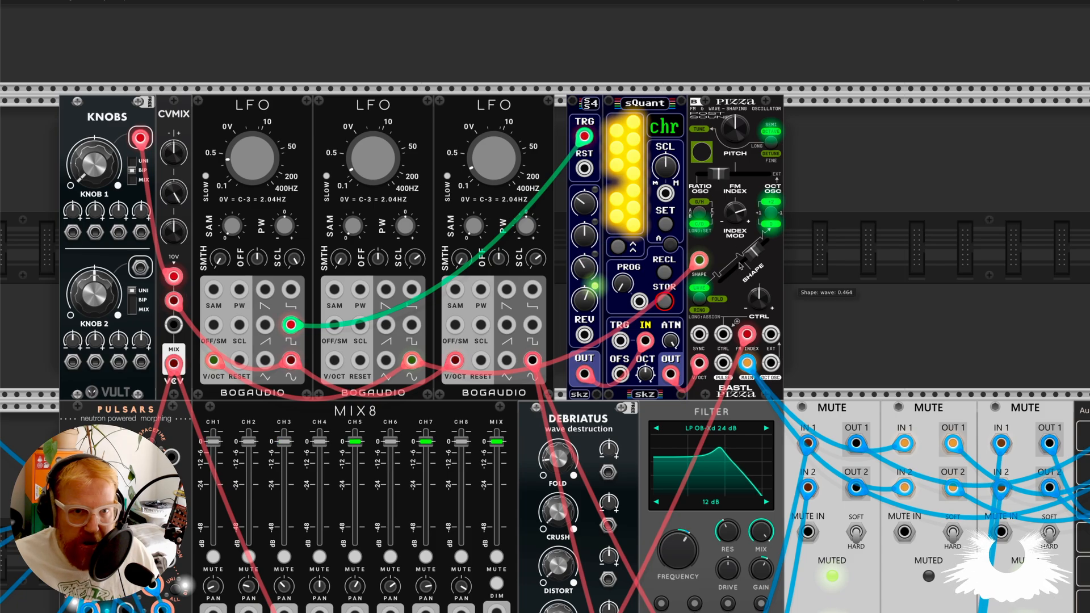
{"action": "scroll", "coordinate": [892, 457], "scroll_direction": "down", "scroll_amount": 5}
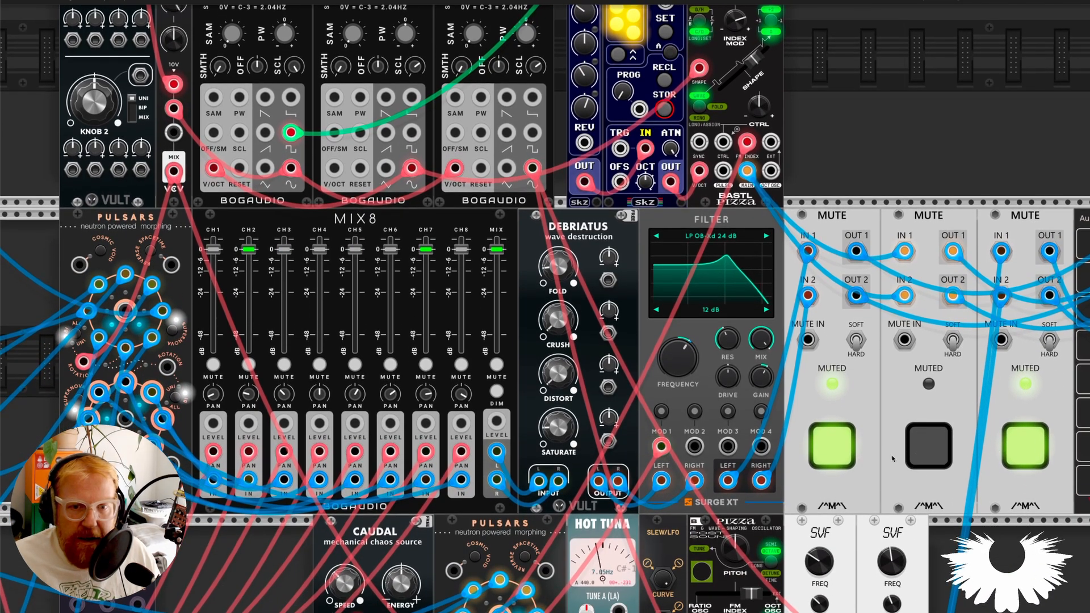
{"action": "left_click", "coordinate": [910, 453]}
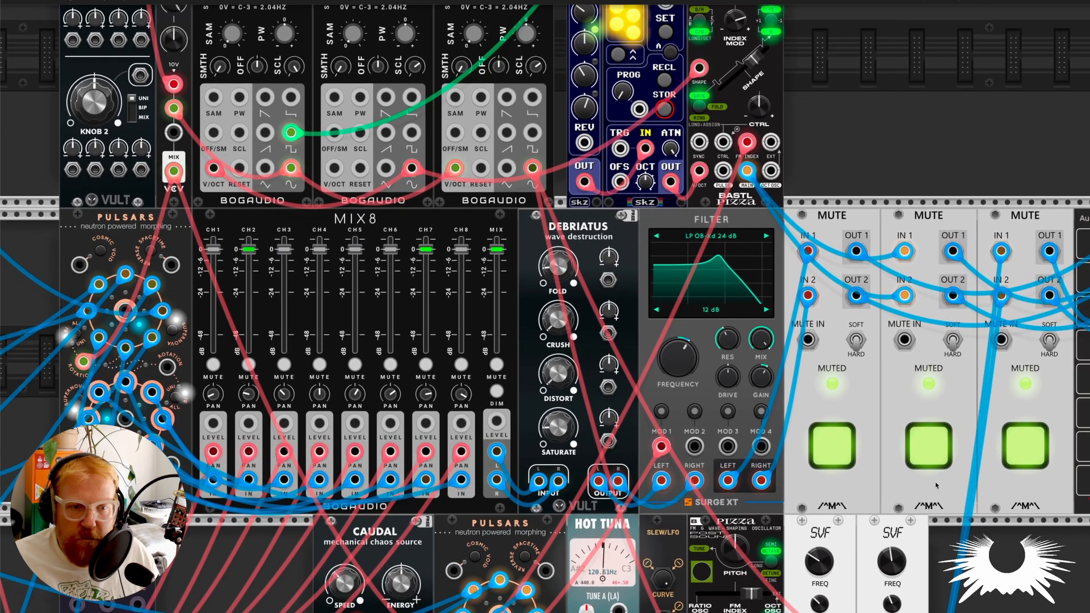
Unmute the third MUTE module to audition the lower Pizza voice.
{"action": "scroll", "coordinate": [938, 489], "scroll_direction": "down", "scroll_amount": 2}
{"action": "scroll", "coordinate": [938, 489], "scroll_direction": "down", "scroll_amount": 5}
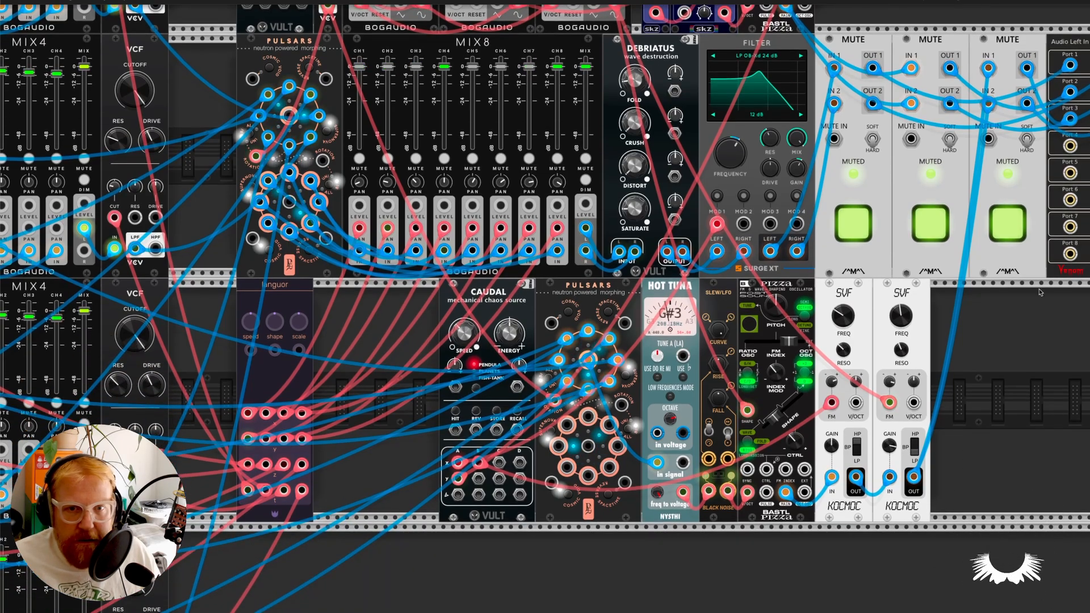
{"action": "left_click", "coordinate": [999, 230]}
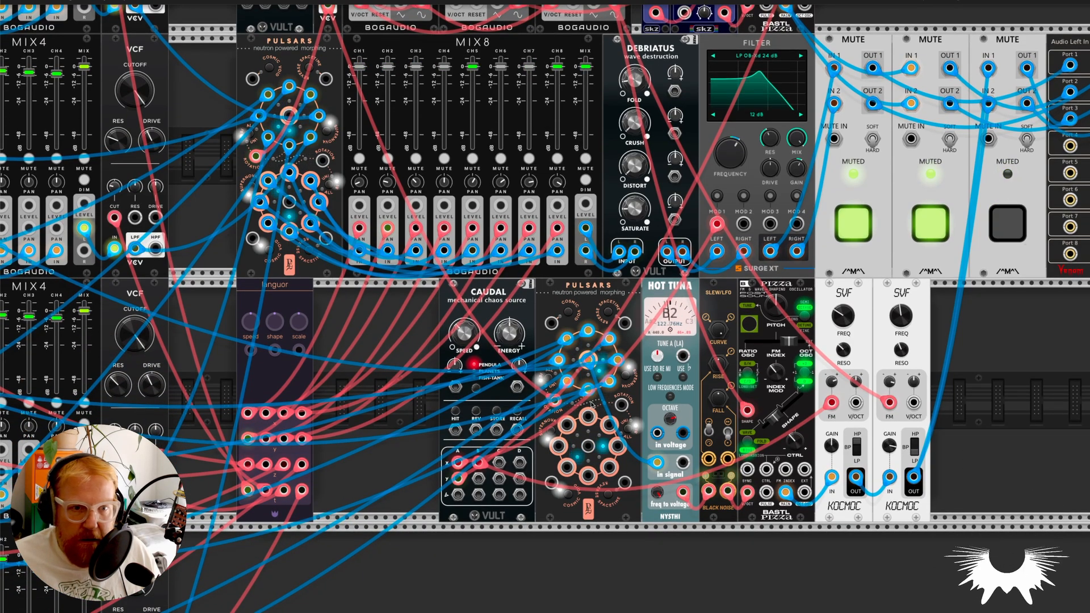
Examine the lower Pizza voice with Hot Tuna, Slew/LFO and the two SVF filters, and mute the third MUTE module.
{"action": "scroll", "coordinate": [563, 400], "scroll_direction": "up", "scroll_amount": 3}
{"action": "scroll", "coordinate": [563, 400], "scroll_direction": "right", "scroll_amount": 8}
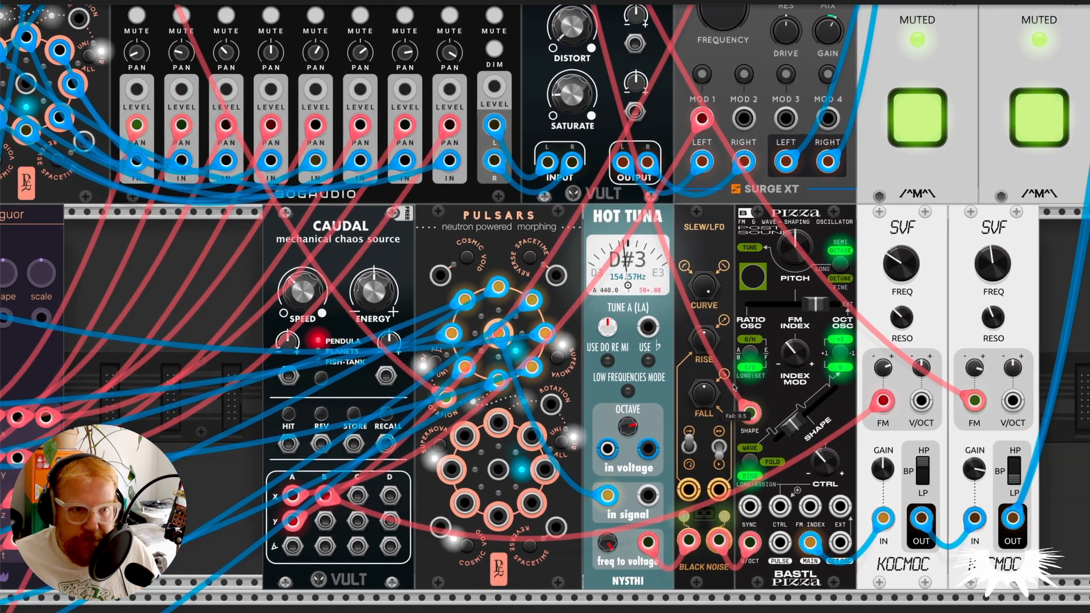
{"action": "left_click_drag", "start_coordinate": [794, 263], "coordinate": [795, 222]}
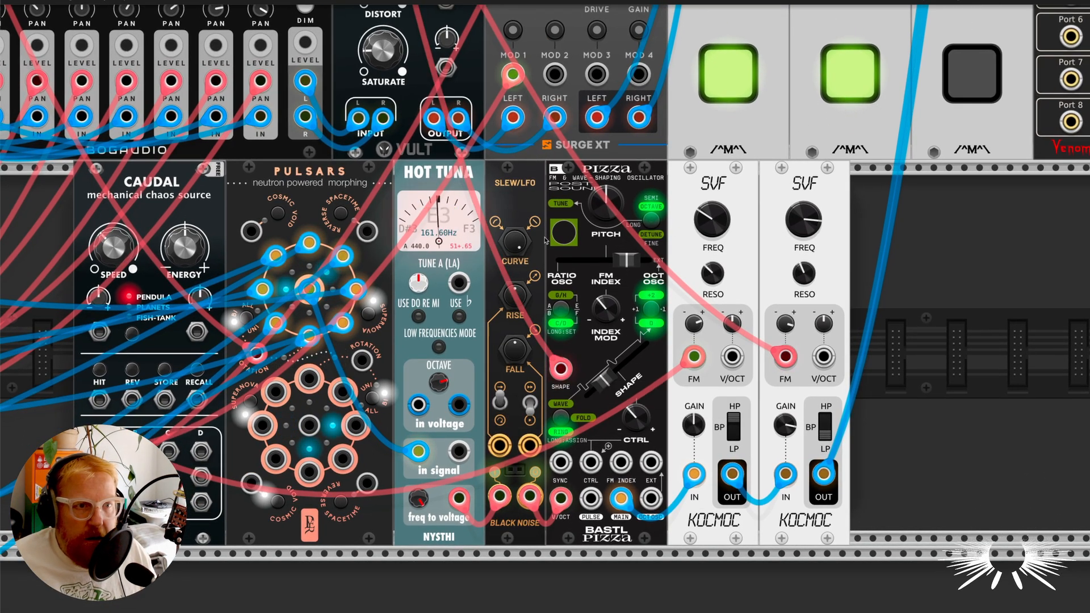
{"action": "left_click", "coordinate": [963, 83]}
Examine the banks of VCOs, MIX4 mixers and VCFs whose outputs feed the Pulsars modules.
{"action": "scroll", "coordinate": [294, 347], "scroll_direction": "down", "scroll_amount": 1}
{"action": "scroll", "coordinate": [293, 348], "scroll_direction": "down", "scroll_amount": 4}
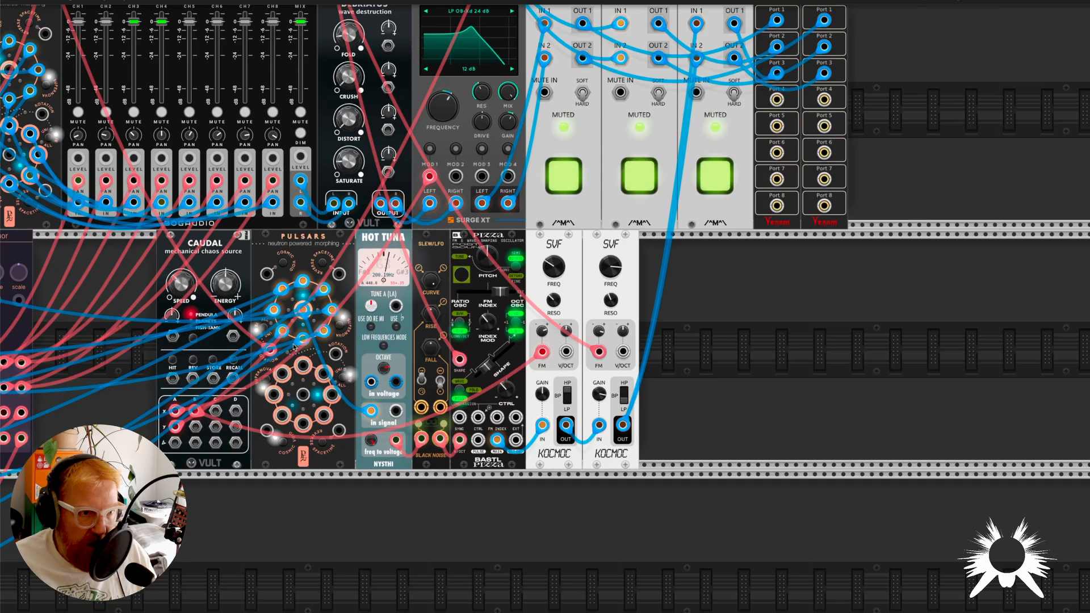
{"action": "scroll", "coordinate": [320, 307], "scroll_direction": "left", "scroll_amount": 3}
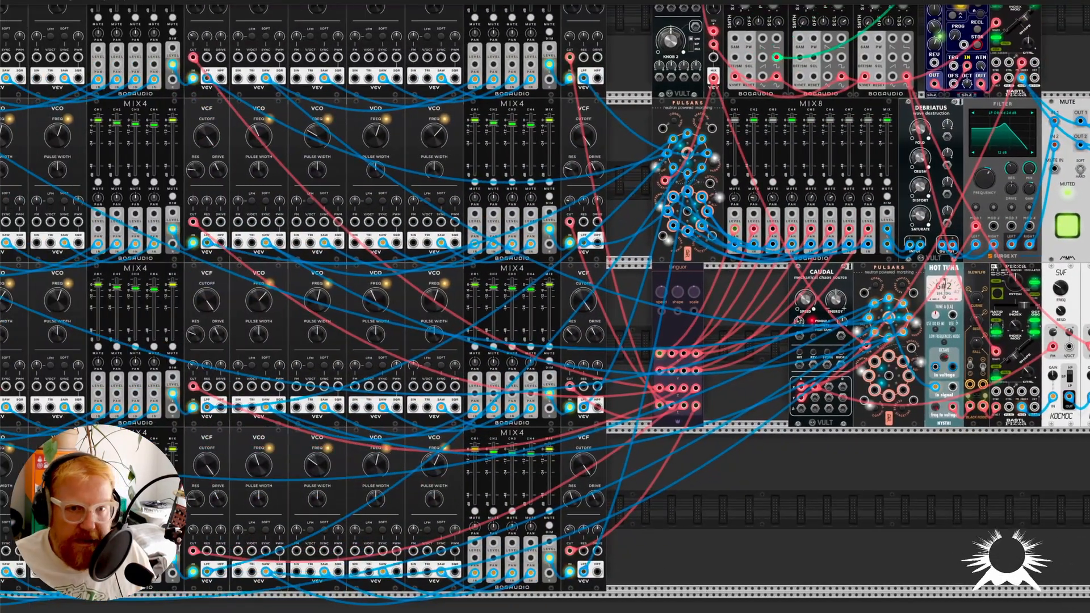
{"action": "scroll", "coordinate": [172, 204], "scroll_direction": "left", "scroll_amount": 4}
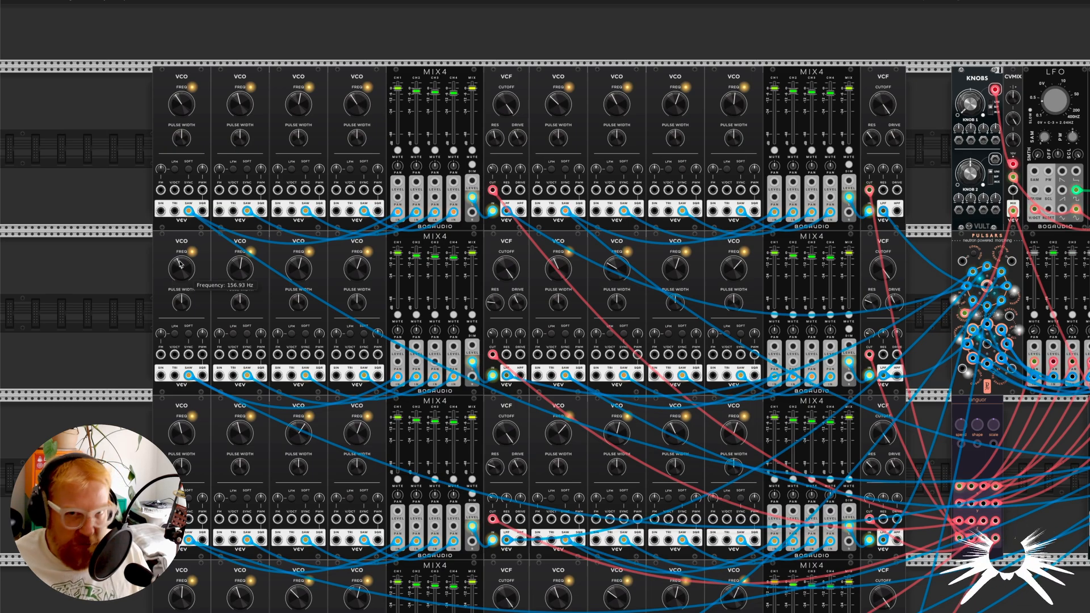
{"action": "scroll", "coordinate": [511, 307], "scroll_direction": "down", "scroll_amount": 3}
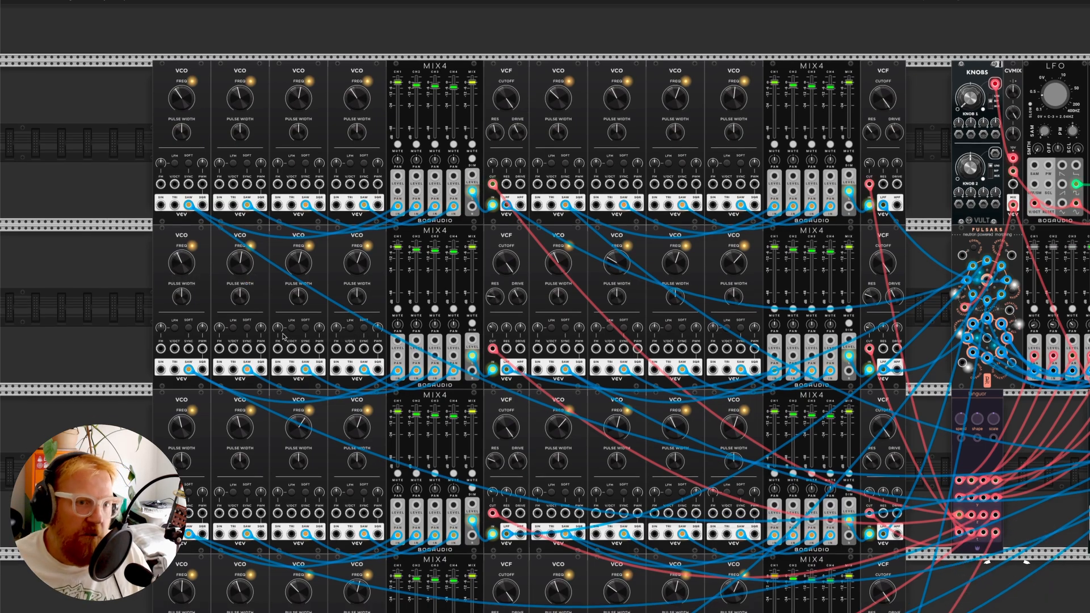
{"action": "scroll", "coordinate": [573, 369], "scroll_direction": "down", "scroll_amount": 4}
{"action": "scroll", "coordinate": [573, 368], "scroll_direction": "right", "scroll_amount": 10}
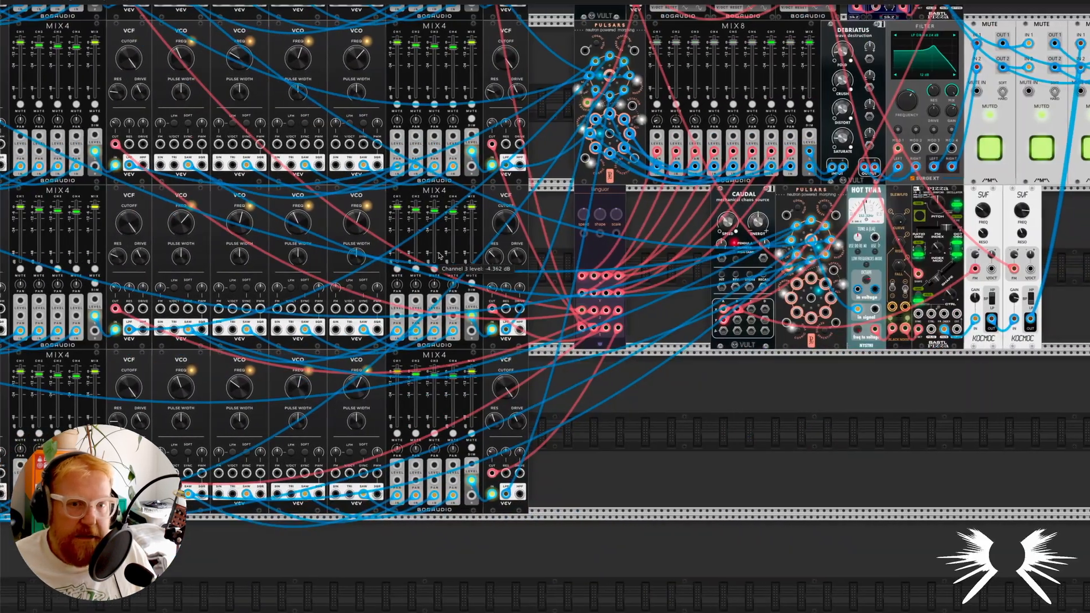
Examine the VCO sawtooth signals entering the lower Pulsars and the CVMIX mix output driving both Pulsars' top rotation inputs.
{"action": "scroll", "coordinate": [757, 262], "scroll_direction": "up", "scroll_amount": 5}
{"action": "scroll", "coordinate": [756, 262], "scroll_direction": "up", "scroll_amount": 5}
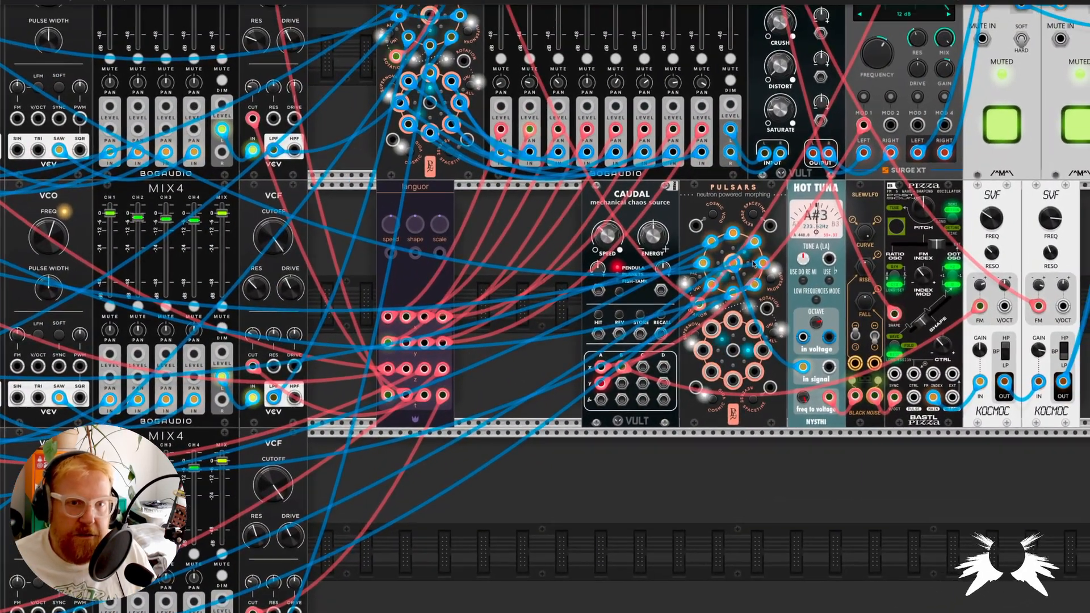
{"action": "scroll", "coordinate": [724, 271], "scroll_direction": "down", "scroll_amount": 4}
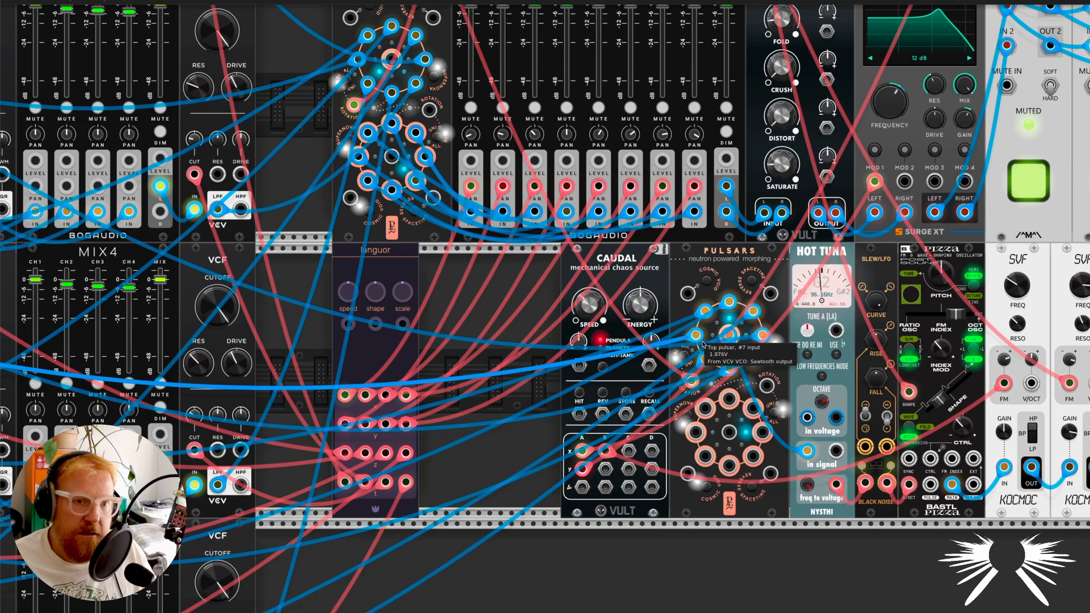
{"action": "scroll", "coordinate": [752, 324], "scroll_direction": "down", "scroll_amount": 1}
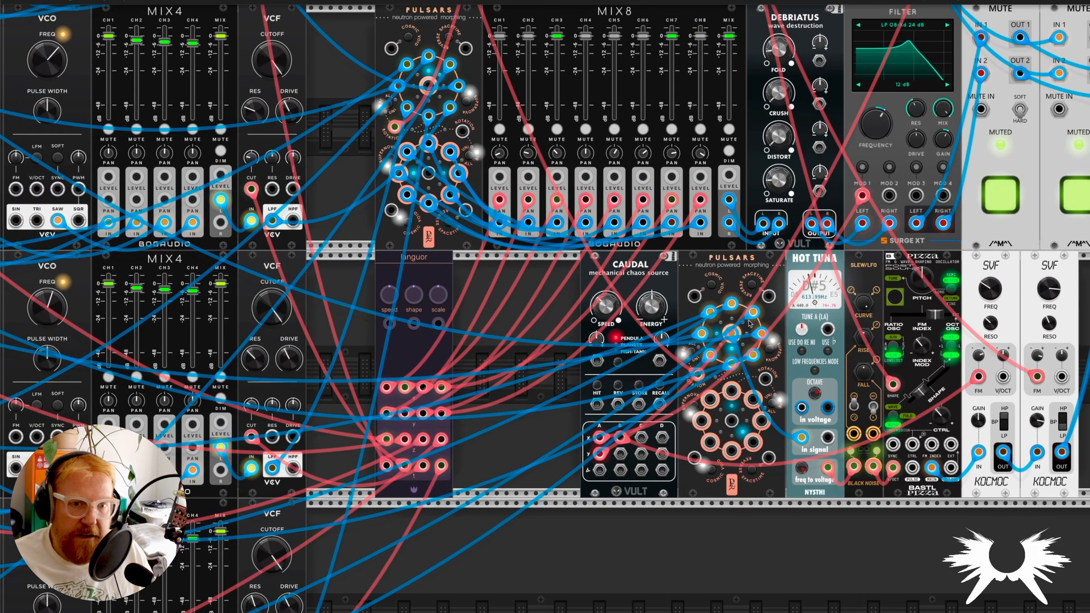
{"action": "scroll", "coordinate": [752, 323], "scroll_direction": "up", "scroll_amount": 6}
{"action": "mouse_move", "coordinate": [438, 173]}
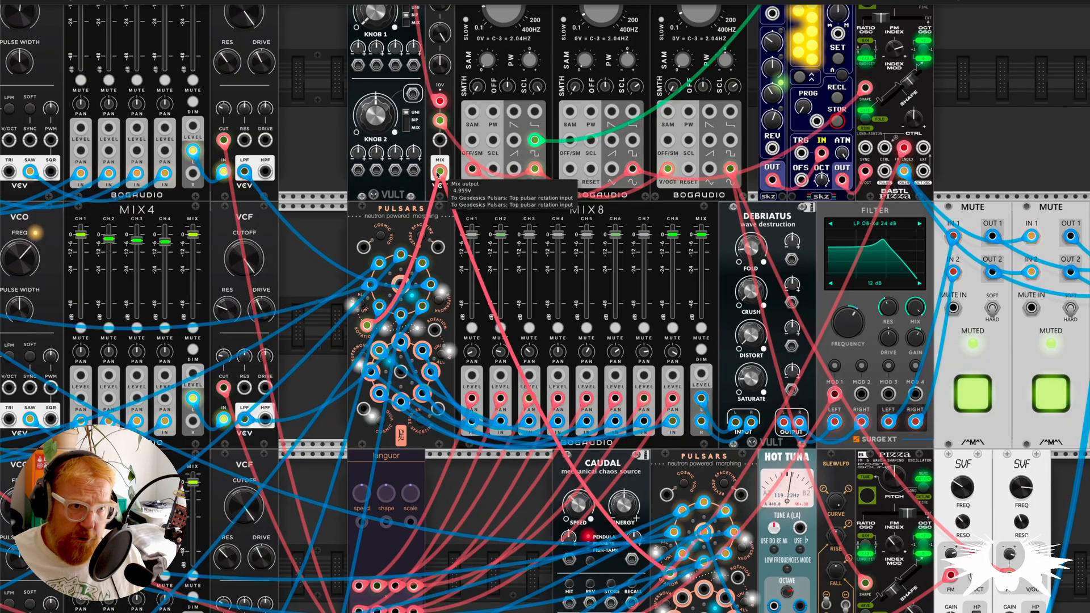
{"action": "scroll", "coordinate": [590, 341], "scroll_direction": "down", "scroll_amount": 2}
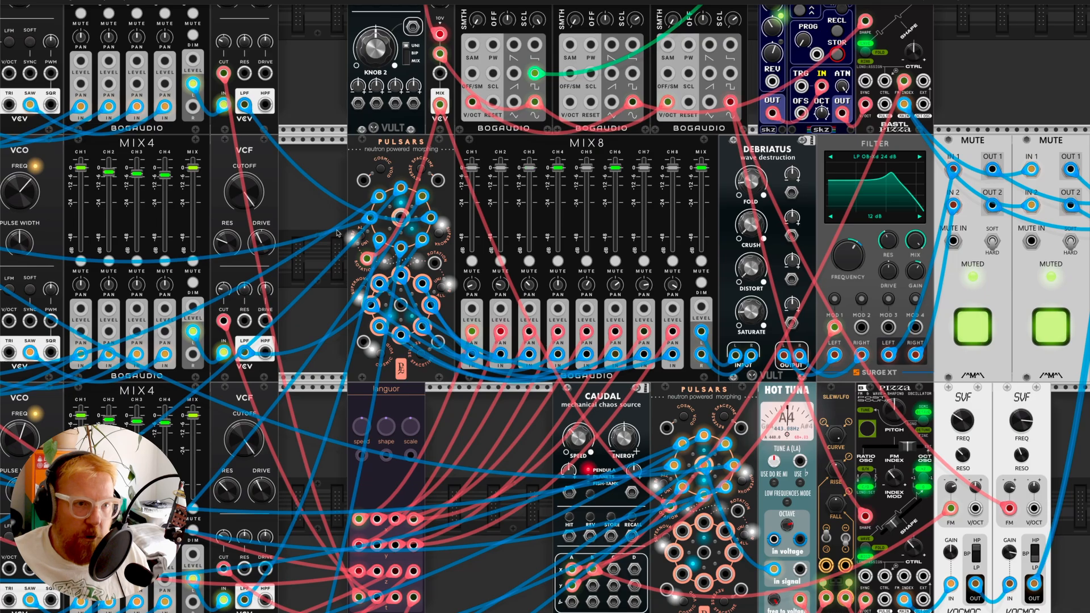
Trace the lower Pulsars signal through Hot Tuna and Slew/LFO to Pizza, and unmute the third MUTE module.
{"action": "scroll", "coordinate": [712, 442], "scroll_direction": "down", "scroll_amount": 1}
{"action": "scroll", "coordinate": [712, 442], "scroll_direction": "up", "scroll_amount": 3}
{"action": "scroll", "coordinate": [624, 369], "scroll_direction": "down", "scroll_amount": 2}
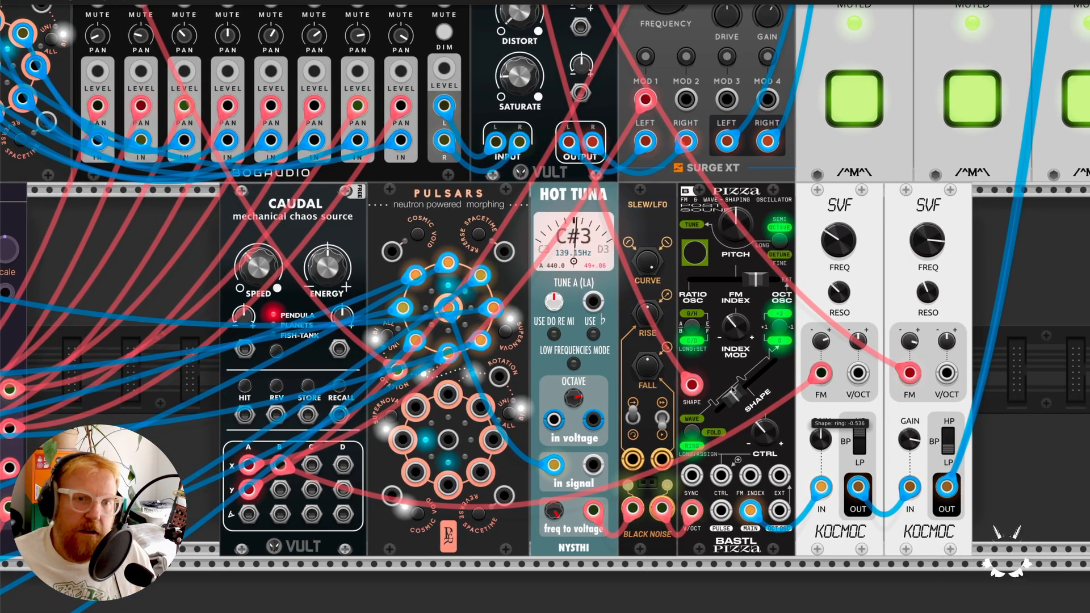
{"action": "scroll", "coordinate": [751, 394], "scroll_direction": "down", "scroll_amount": 3}
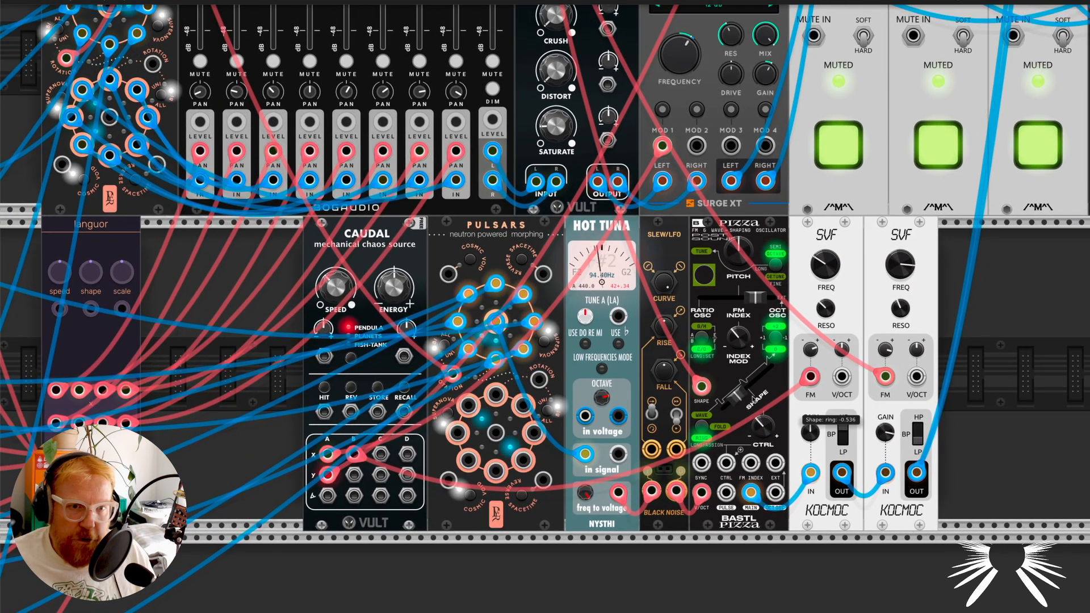
{"action": "scroll", "coordinate": [751, 391], "scroll_direction": "down", "scroll_amount": 2}
{"action": "scroll", "coordinate": [750, 392], "scroll_direction": "right", "scroll_amount": 2}
{"action": "left_click", "coordinate": [931, 200]}
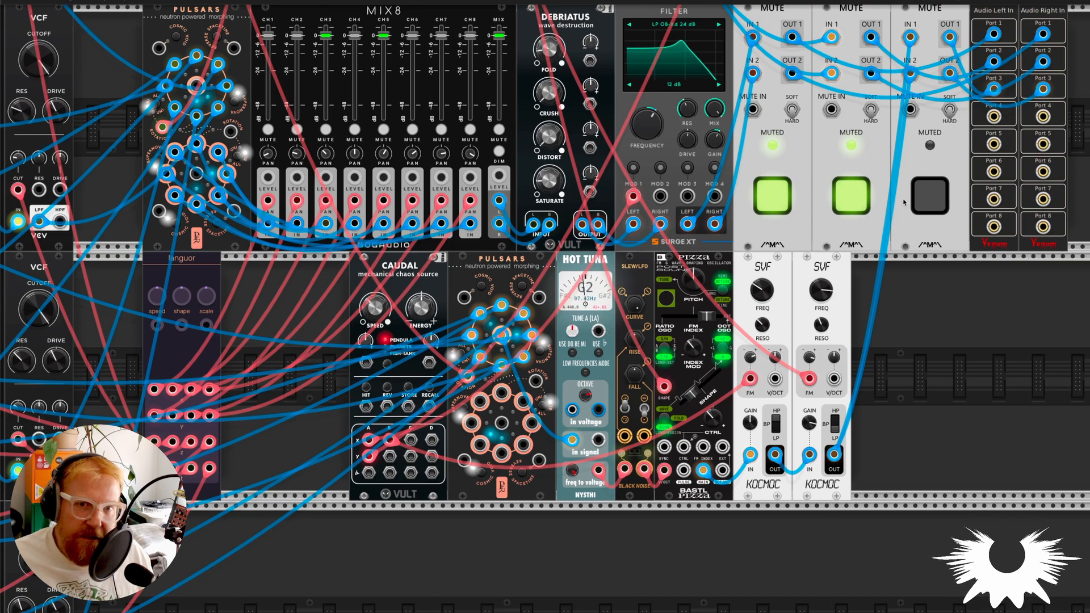
Toggle the third MUTE module, leave all three MUTE modules unmuted, and lower the second SVF filter's frequency.
{"action": "left_click", "coordinate": [924, 199]}
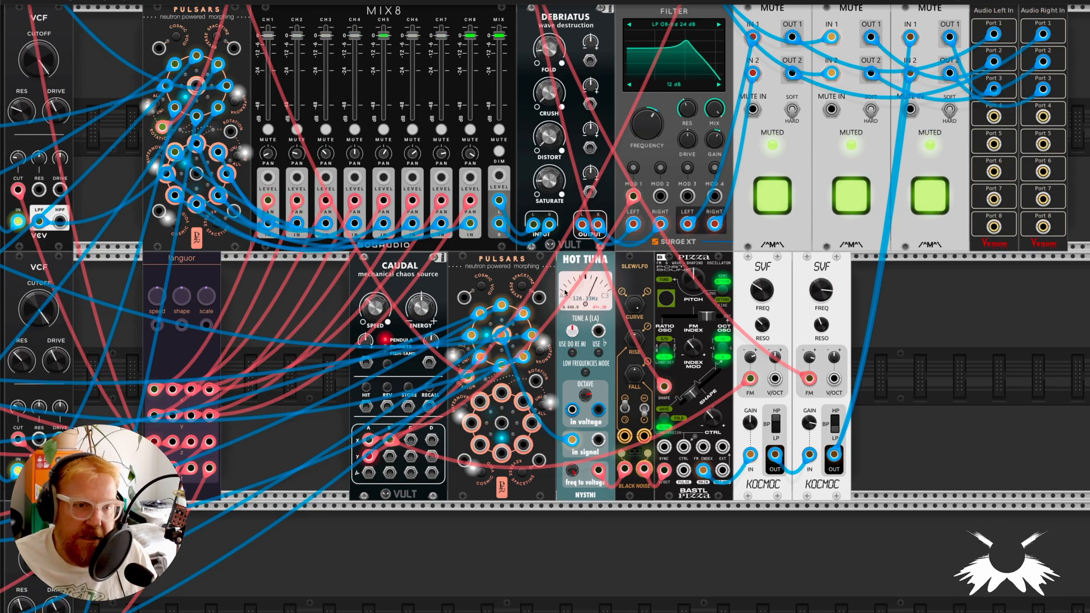
{"action": "left_click", "coordinate": [932, 196]}
{"action": "left_click", "coordinate": [834, 198]}
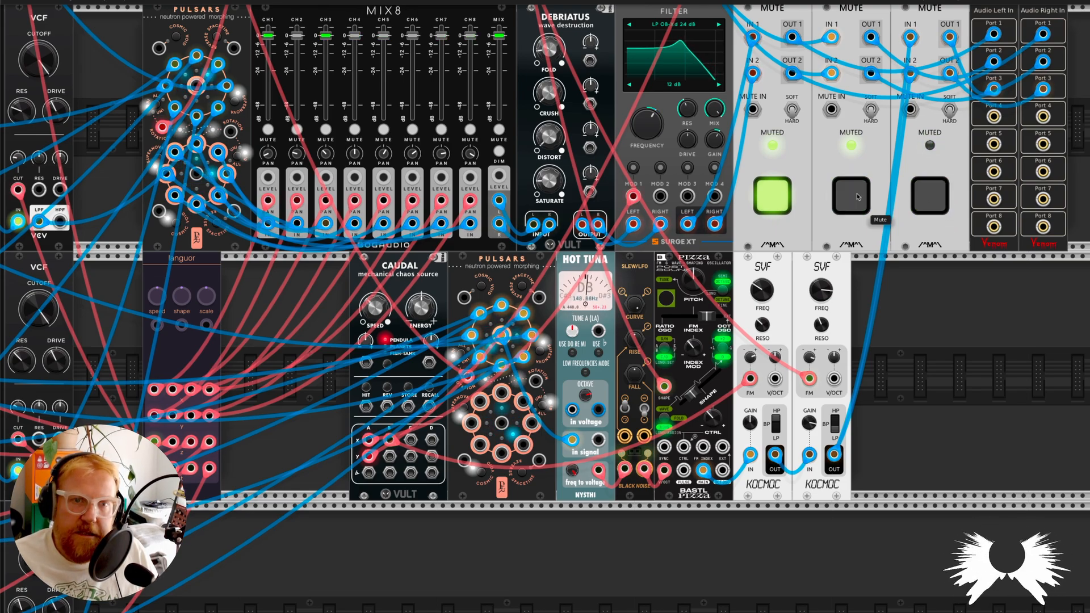
{"action": "left_click", "coordinate": [772, 197]}
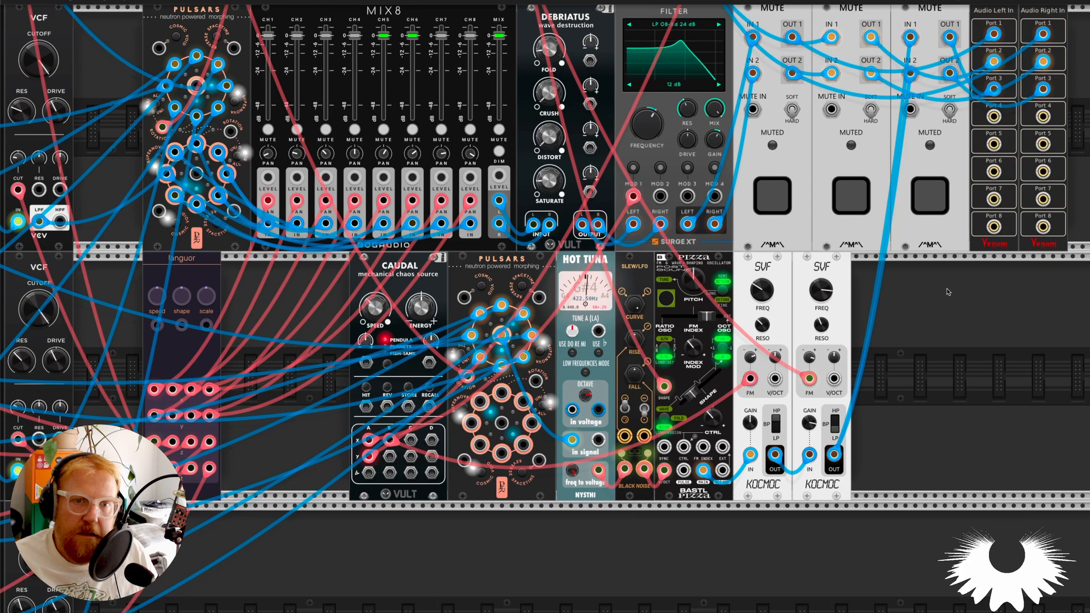
{"action": "left_click_drag", "start_coordinate": [824, 293], "coordinate": [824, 336]}
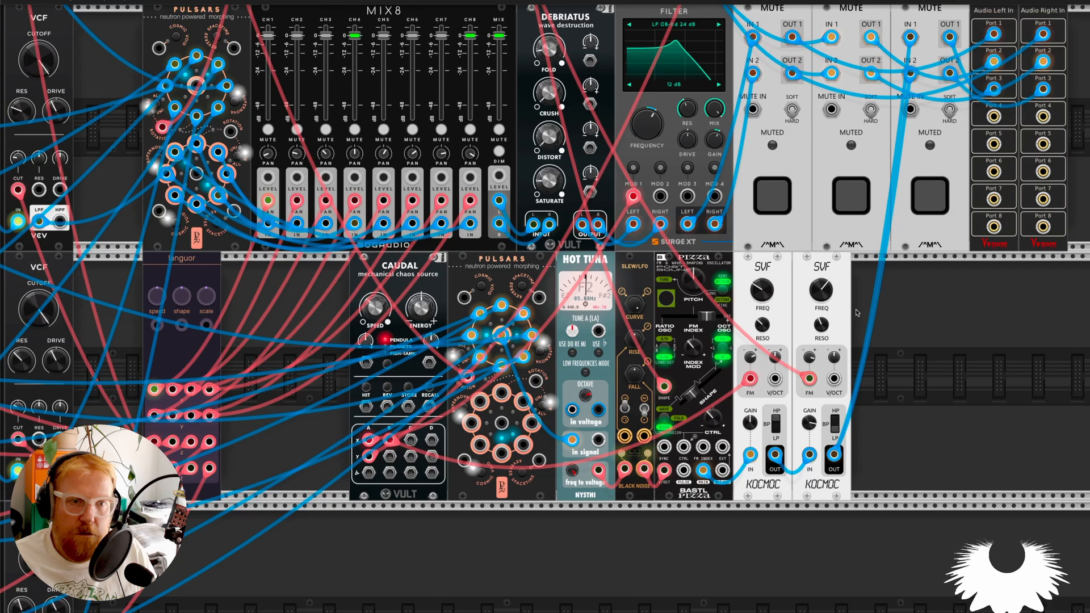
Examine the whole patch with all three voices playing, from the VCO banks to the Pulsars, mixers and mute modules.
{"action": "scroll", "coordinate": [818, 292], "scroll_direction": "down", "scroll_amount": 4}
{"action": "scroll", "coordinate": [768, 244], "scroll_direction": "up", "scroll_amount": 7}
{"action": "scroll", "coordinate": [768, 244], "scroll_direction": "left", "scroll_amount": 6}
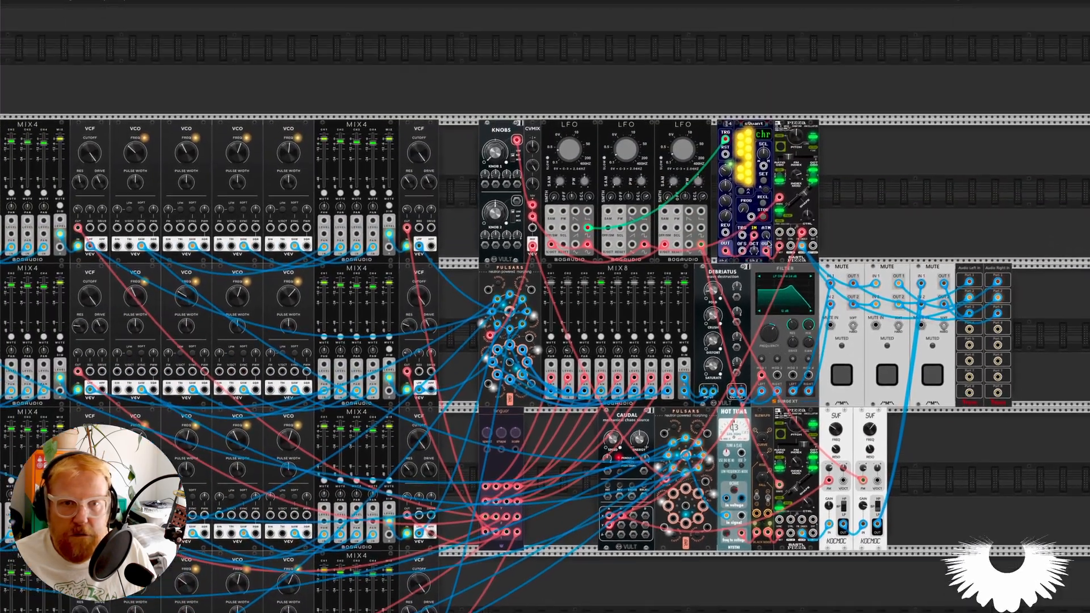
{"action": "scroll", "coordinate": [748, 246], "scroll_direction": "down", "scroll_amount": 1}
{"action": "scroll", "coordinate": [748, 245], "scroll_direction": "down", "scroll_amount": 2}
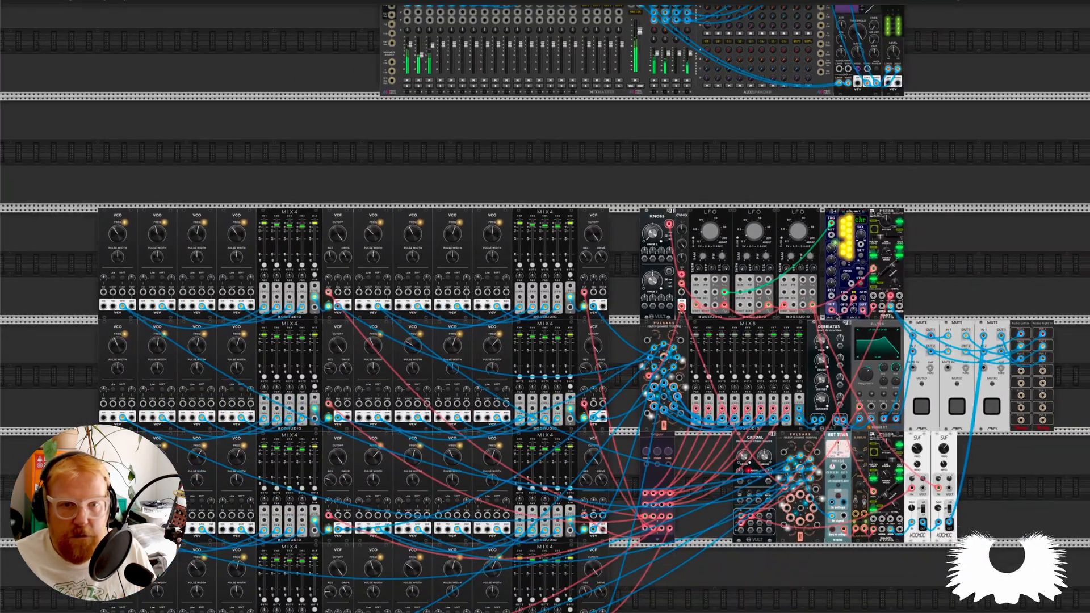
{"action": "scroll", "coordinate": [814, 344], "scroll_direction": "up", "scroll_amount": 4}
{"action": "mouse_move", "coordinate": [814, 342]}
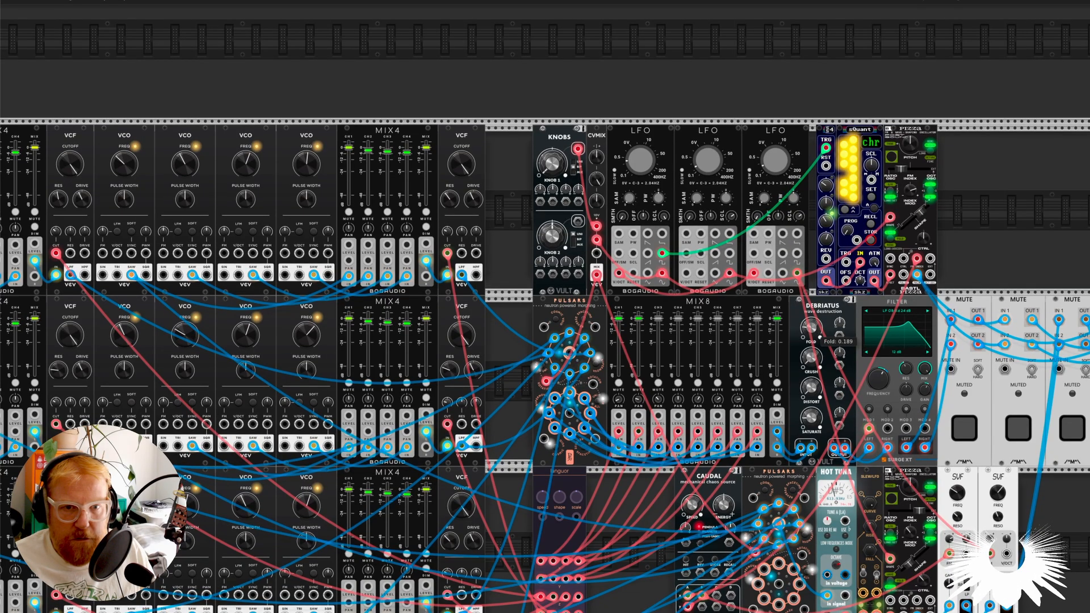
{"action": "scroll", "coordinate": [715, 393], "scroll_direction": "down", "scroll_amount": 3}
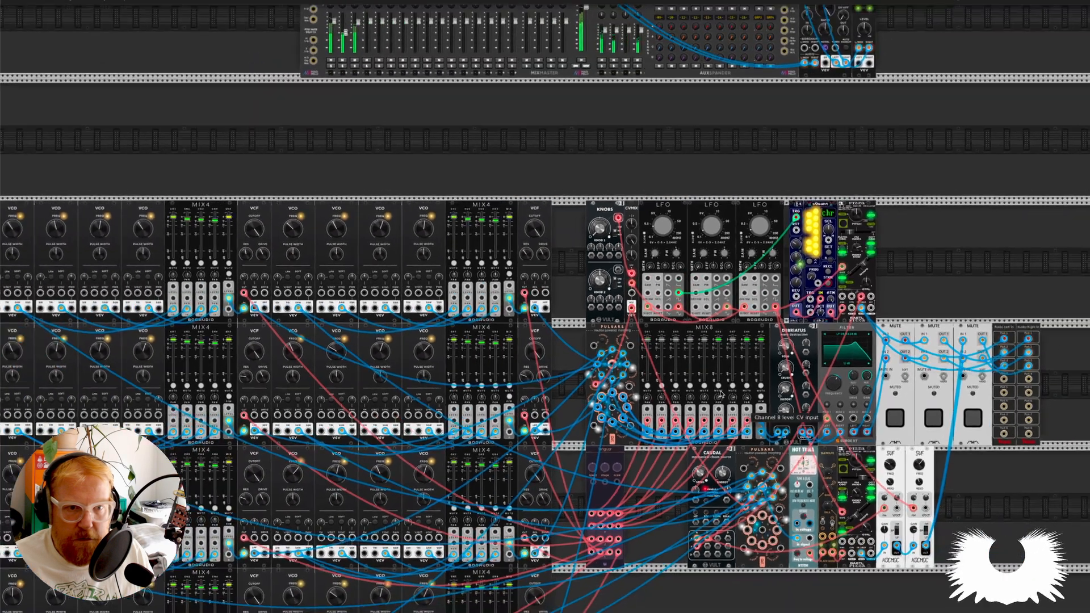
{"action": "scroll", "coordinate": [719, 393], "scroll_direction": "down", "scroll_amount": 4}
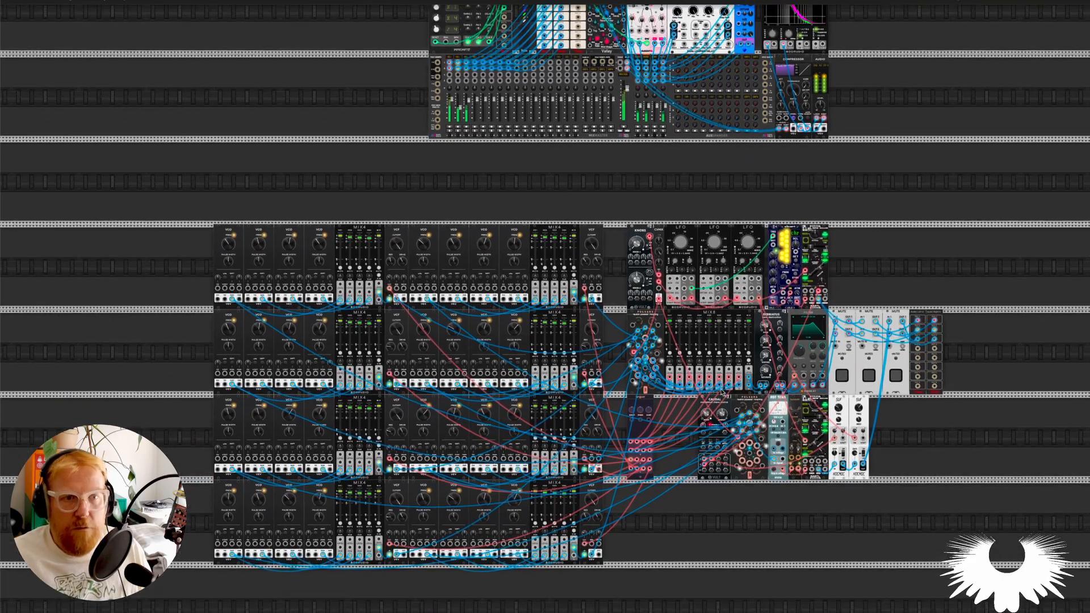
{"action": "scroll", "coordinate": [721, 393], "scroll_direction": "down", "scroll_amount": 2}
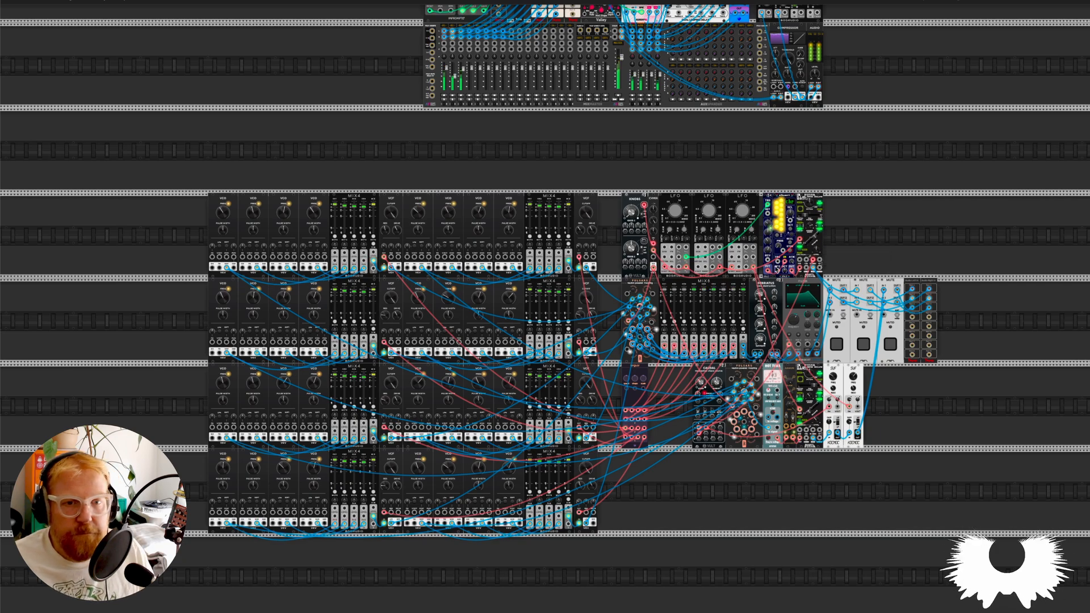
Mute all three MUTE modules and trace the VCO, MIX4 and VCF signals into the upper Pulsars' inputs.
{"action": "left_click", "coordinate": [837, 344]}
{"action": "left_click", "coordinate": [863, 344]}
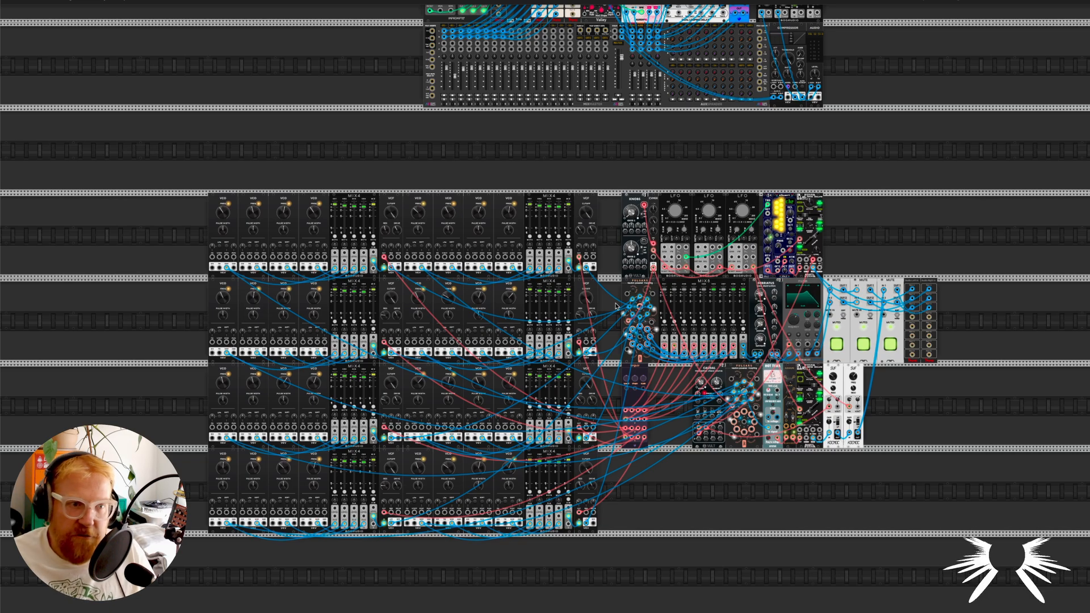
{"action": "scroll", "coordinate": [453, 323], "scroll_direction": "up", "scroll_amount": 2}
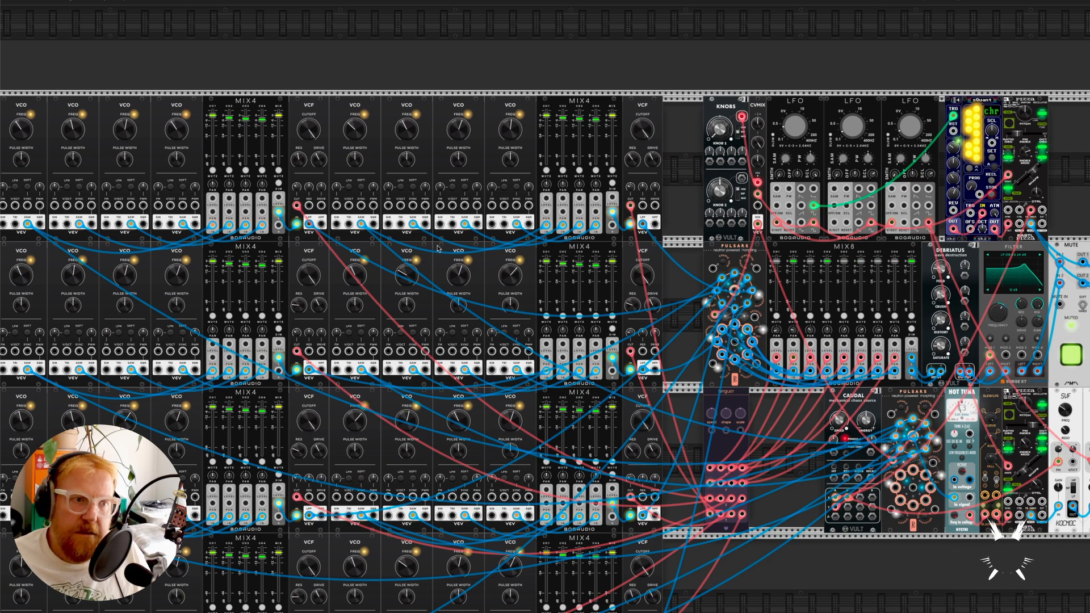
{"action": "scroll", "coordinate": [539, 294], "scroll_direction": "down", "scroll_amount": 3}
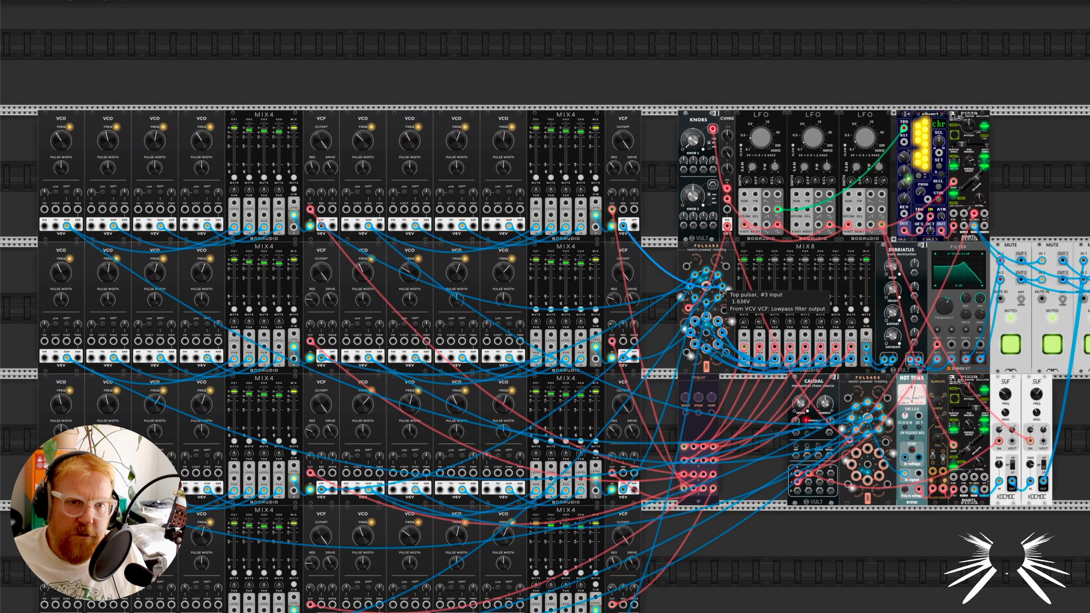
{"action": "scroll", "coordinate": [727, 299], "scroll_direction": "up", "scroll_amount": 4}
{"action": "scroll", "coordinate": [721, 292], "scroll_direction": "up", "scroll_amount": 1}
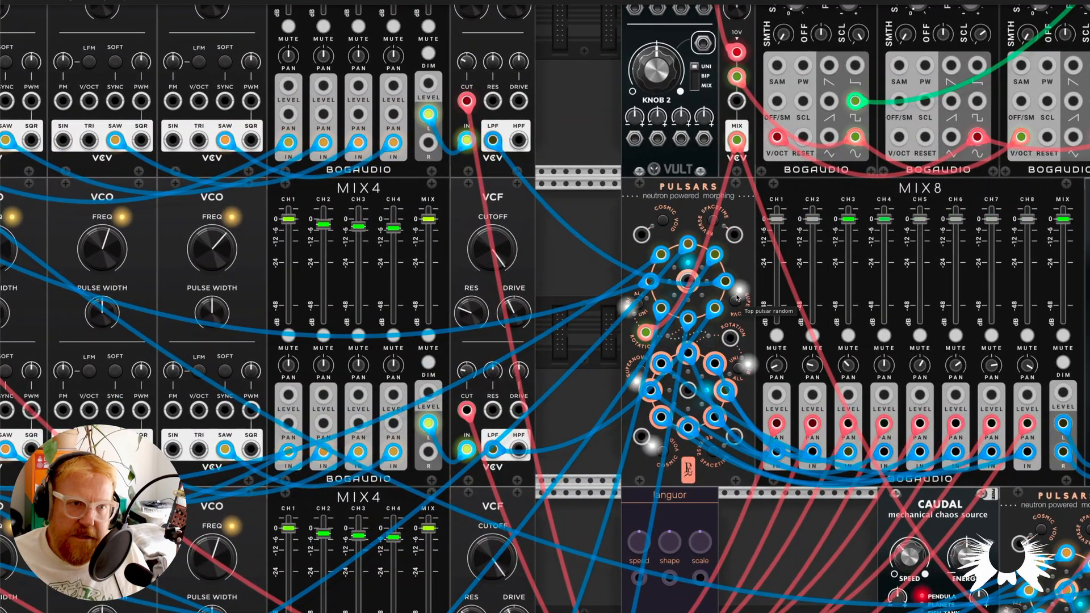
{"action": "scroll", "coordinate": [601, 297], "scroll_direction": "down", "scroll_amount": 3}
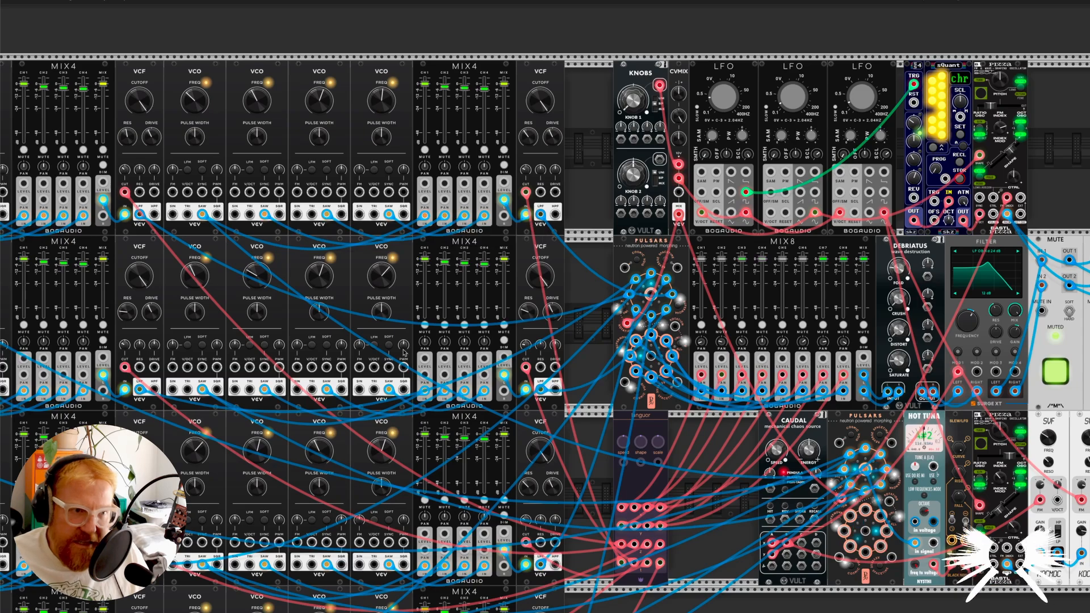
{"action": "scroll", "coordinate": [564, 319], "scroll_direction": "down", "scroll_amount": 1}
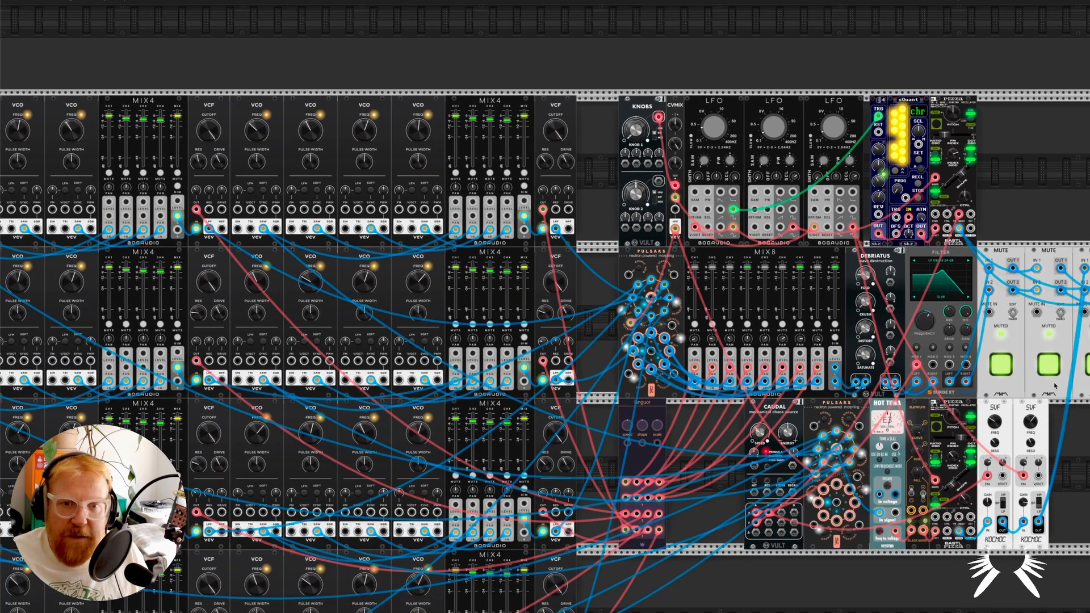
Unmute the first MUTE module and check the frequencies of the first two LFOs above MIX8.
{"action": "left_click", "coordinate": [1001, 364]}
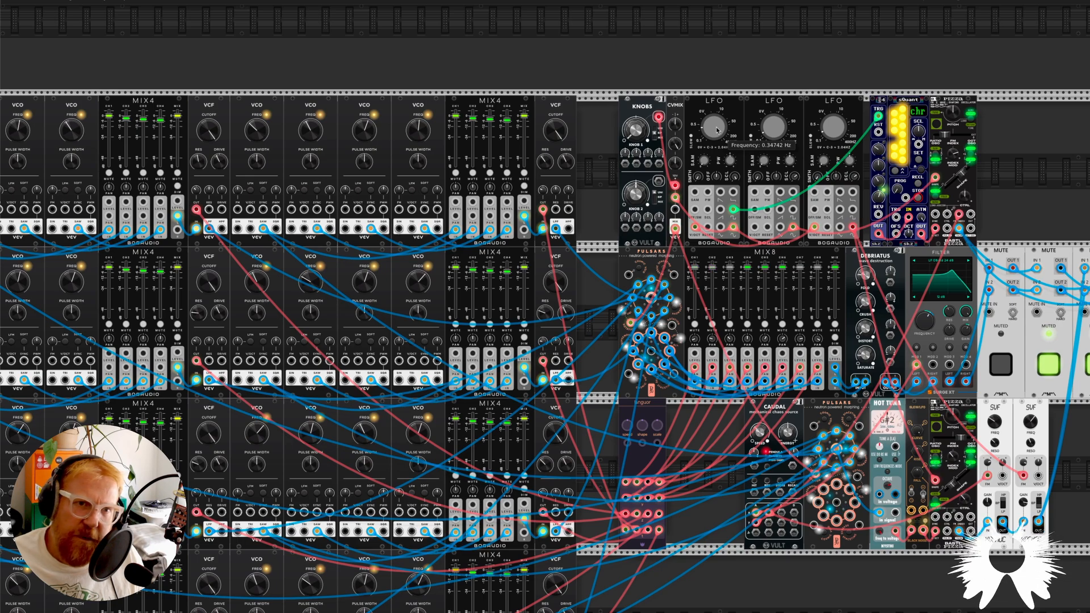
{"action": "left_click_drag", "start_coordinate": [719, 129], "coordinate": [719, 133]}
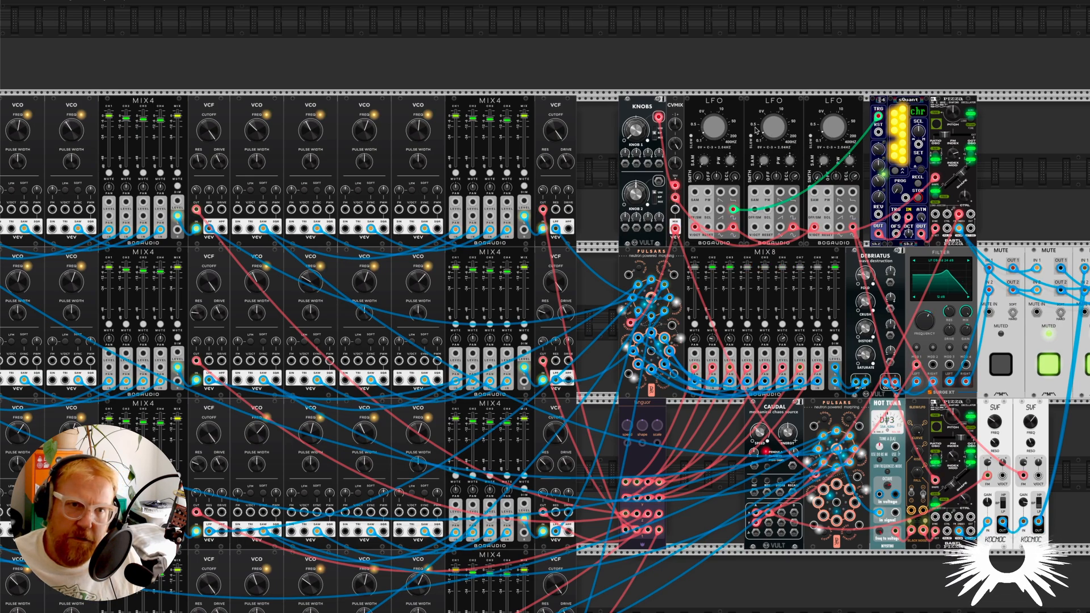
{"action": "mouse_move", "coordinate": [778, 139]}
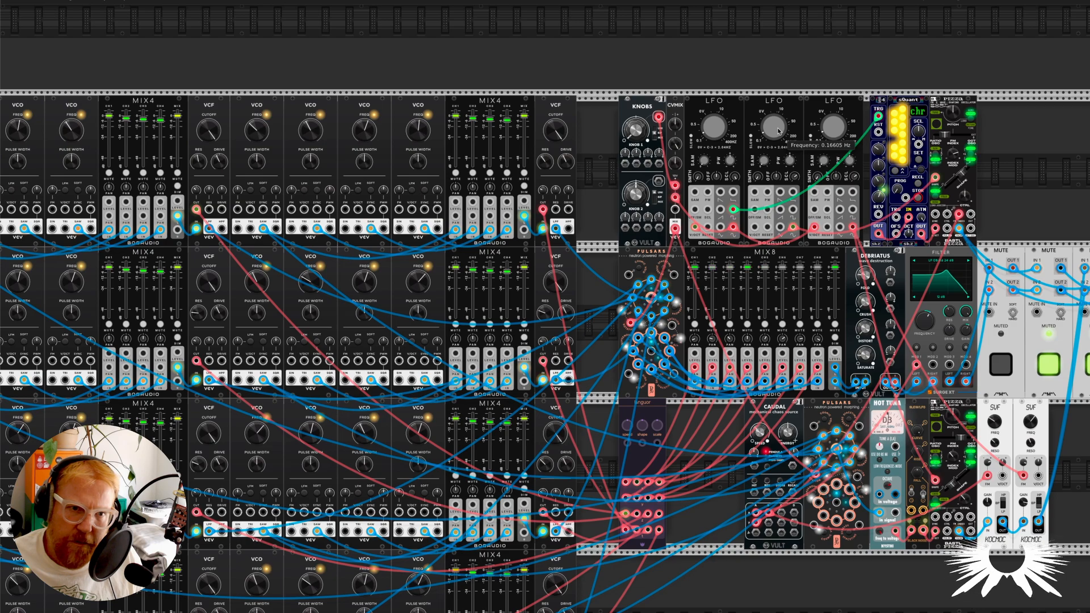
{"action": "mouse_move", "coordinate": [706, 134]}
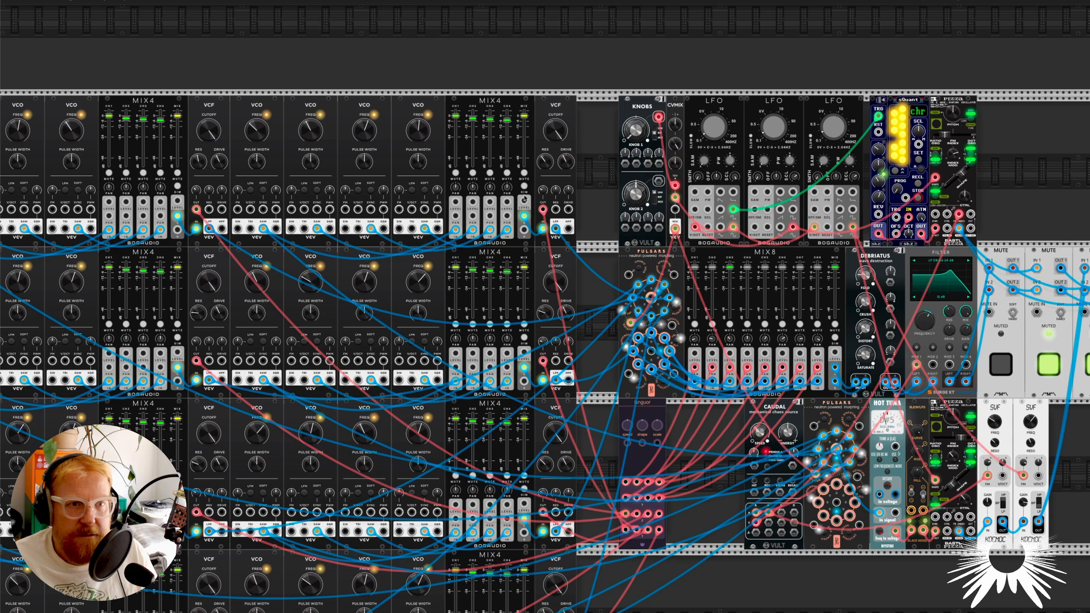
{"action": "mouse_move", "coordinate": [697, 315]}
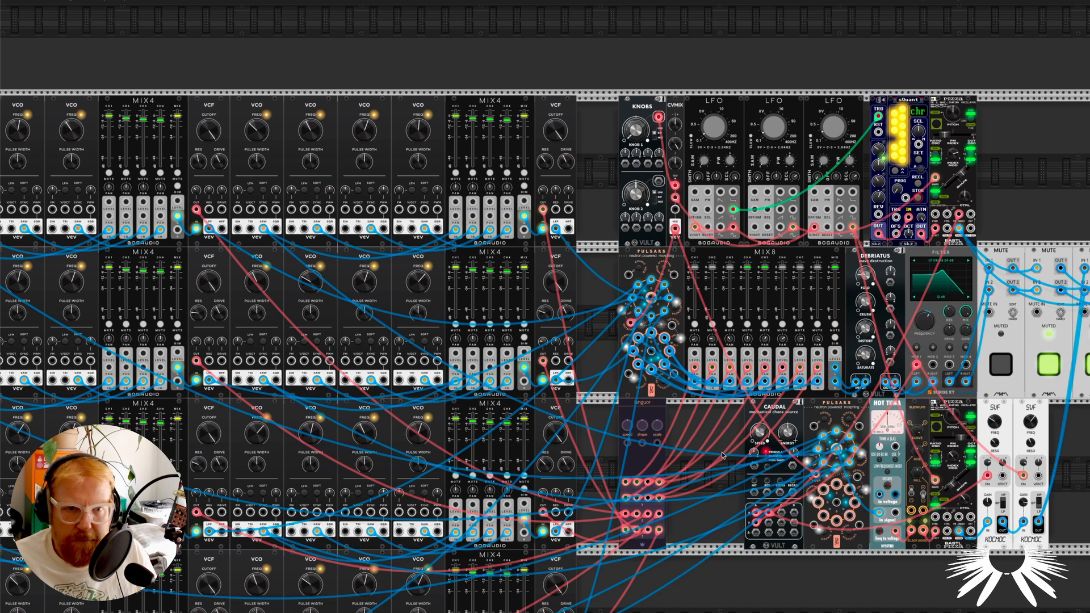
Unmute the second and third MUTE modules and examine the LFO-driven sequencer, sQuant and upper Pizza.
{"action": "left_click", "coordinate": [1044, 366]}
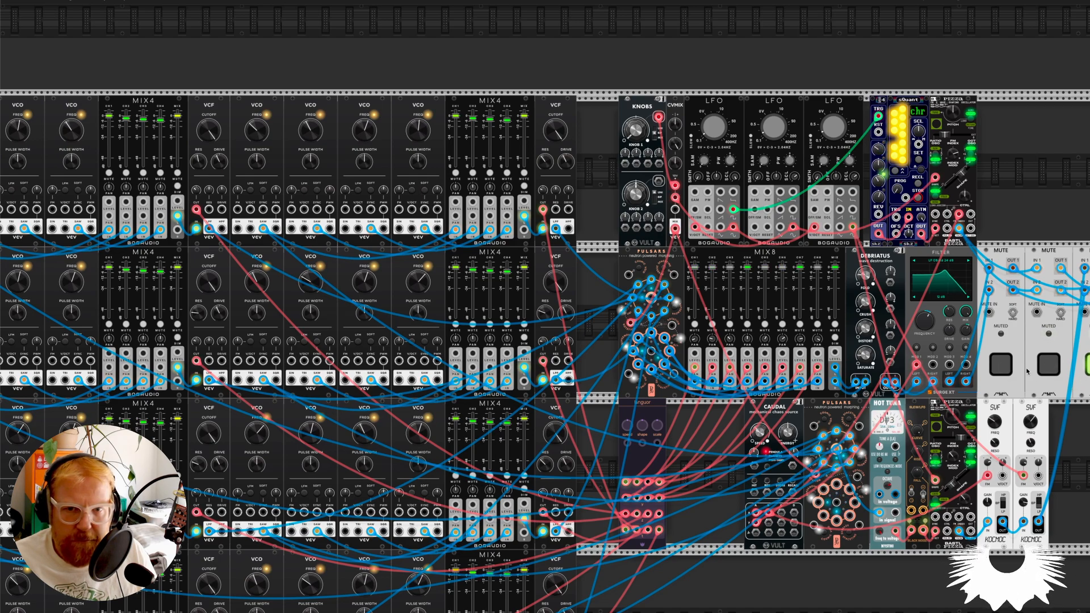
{"action": "scroll", "coordinate": [956, 373], "scroll_direction": "right", "scroll_amount": 3}
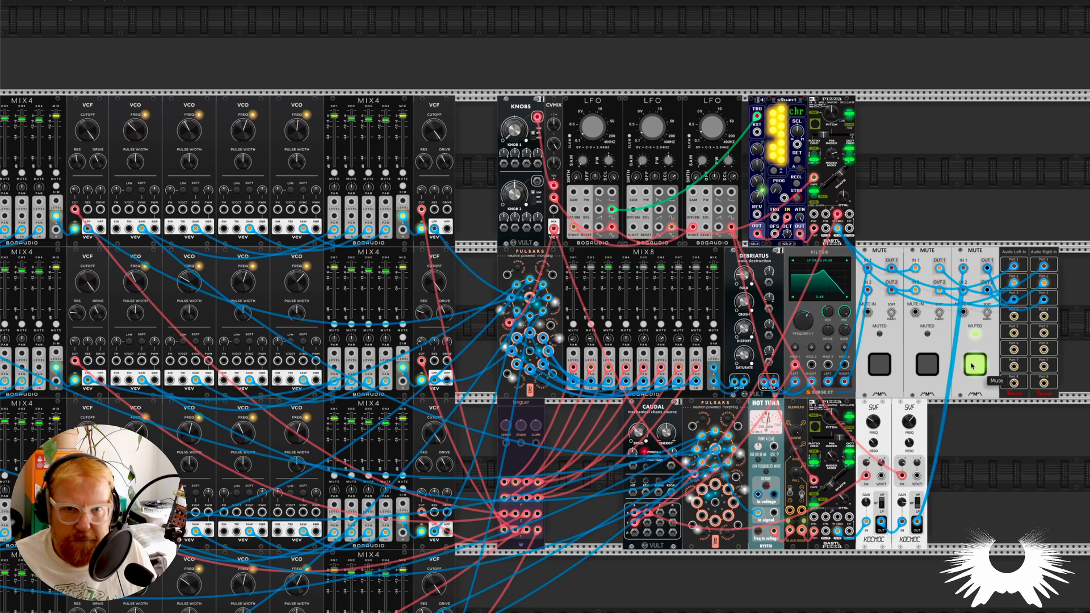
{"action": "scroll", "coordinate": [805, 224], "scroll_direction": "up", "scroll_amount": 4}
{"action": "scroll", "coordinate": [805, 224], "scroll_direction": "up", "scroll_amount": 1}
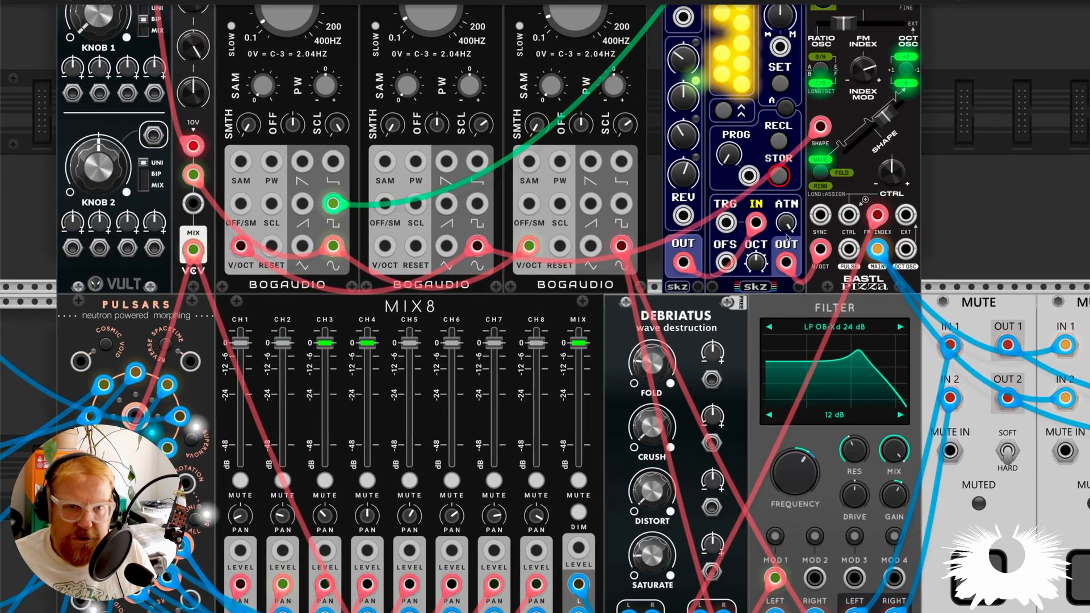
{"action": "scroll", "coordinate": [805, 224], "scroll_direction": "up", "scroll_amount": 2}
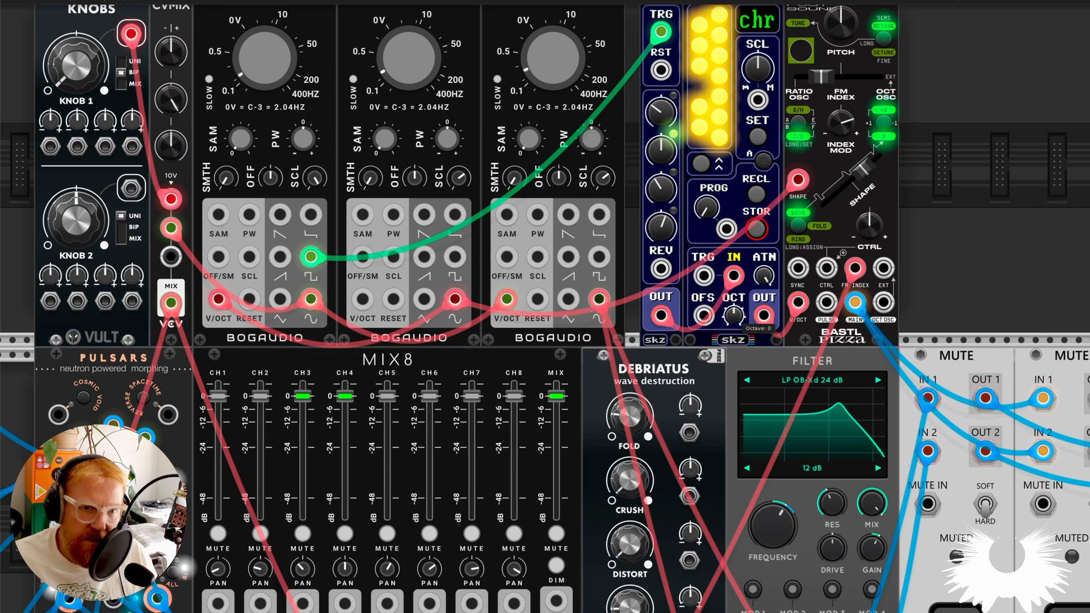
{"action": "left_click_drag", "start_coordinate": [732, 316], "coordinate": [708, 367]}
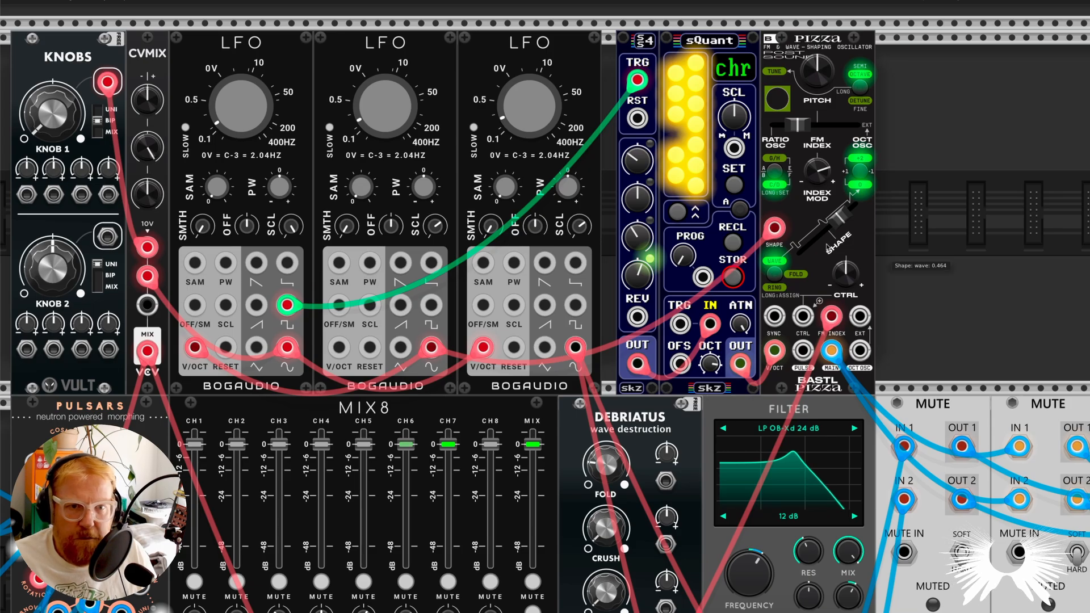
{"action": "left_click_drag", "start_coordinate": [891, 259], "coordinate": [853, 308]}
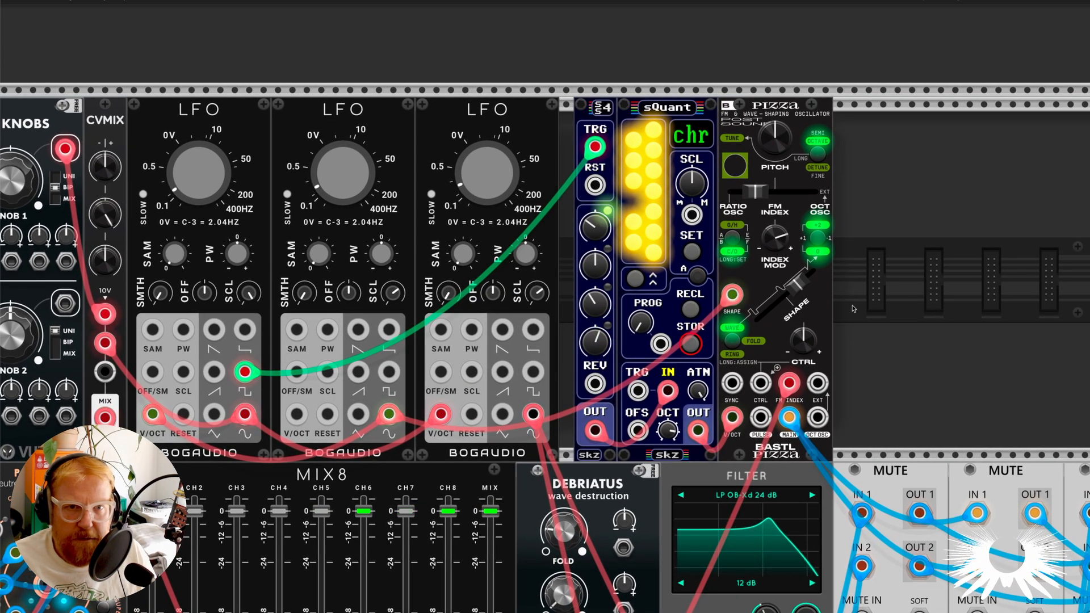
Set the AUDIO module's output level beside the compressor to about -3.57 dB.
{"action": "scroll", "coordinate": [853, 308], "scroll_direction": "down", "scroll_amount": 5}
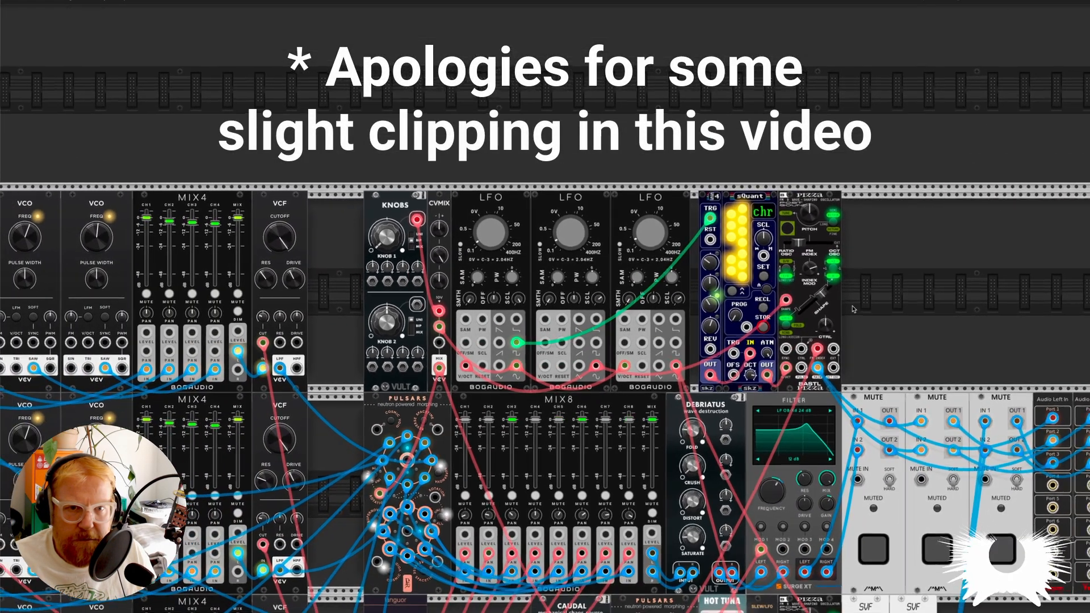
{"action": "scroll", "coordinate": [852, 308], "scroll_direction": "down", "scroll_amount": 2}
{"action": "scroll", "coordinate": [853, 308], "scroll_direction": "up", "scroll_amount": 5}
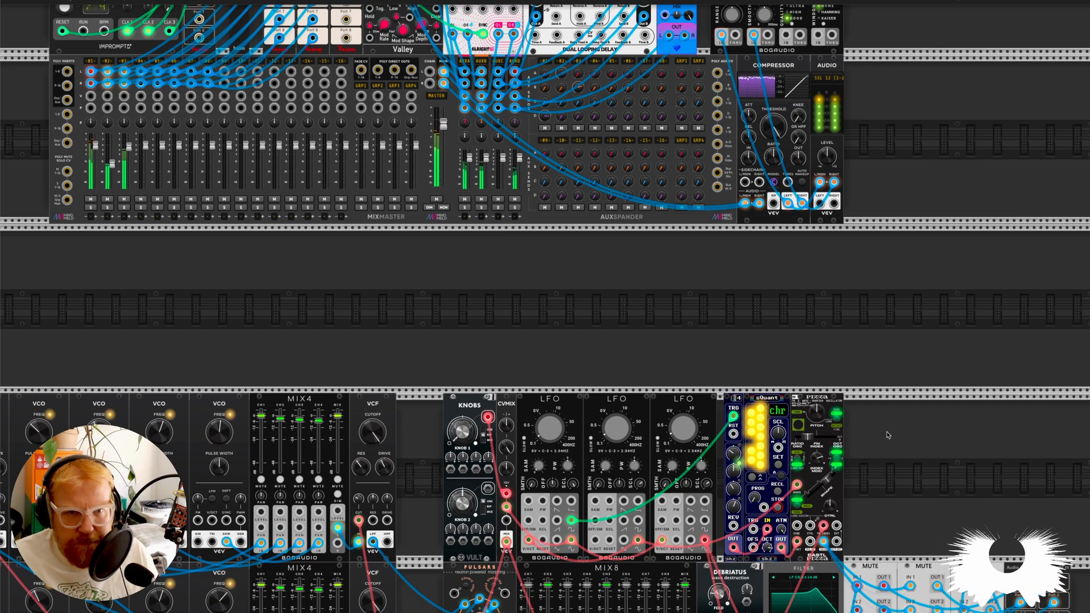
{"action": "scroll", "coordinate": [888, 436], "scroll_direction": "down", "scroll_amount": 4}
{"action": "scroll", "coordinate": [888, 435], "scroll_direction": "down", "scroll_amount": 5}
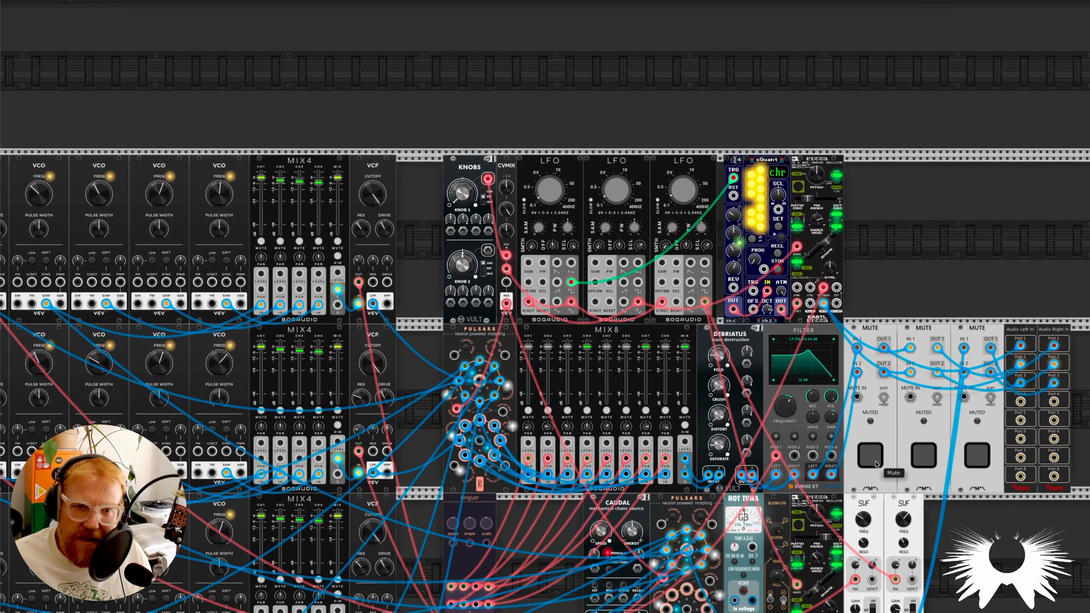
{"action": "scroll", "coordinate": [876, 464], "scroll_direction": "up", "scroll_amount": 7}
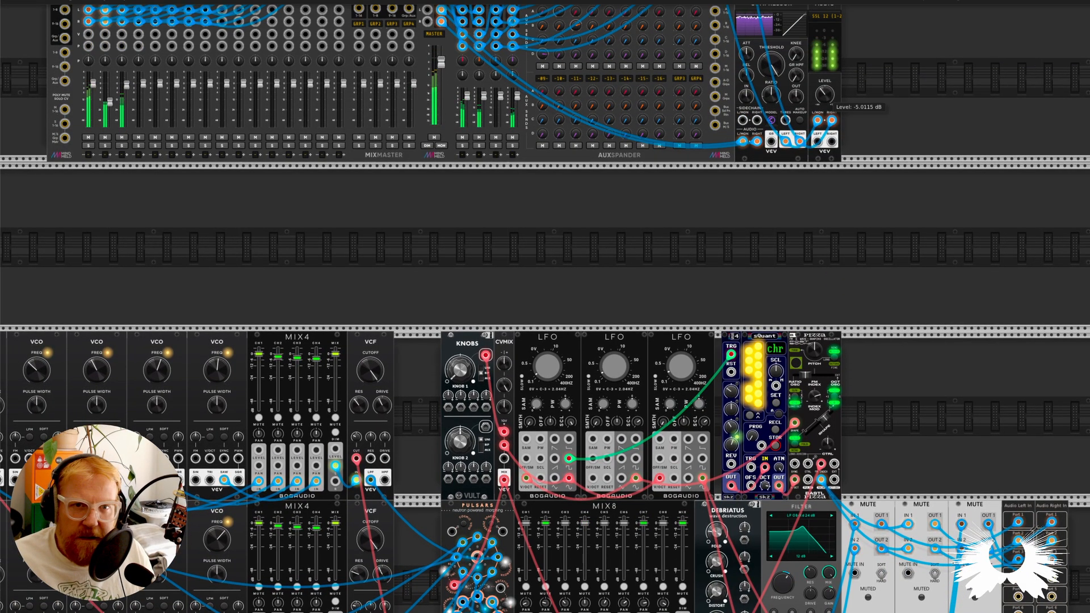
{"action": "left_click_drag", "start_coordinate": [824, 95], "coordinate": [824, 114]}
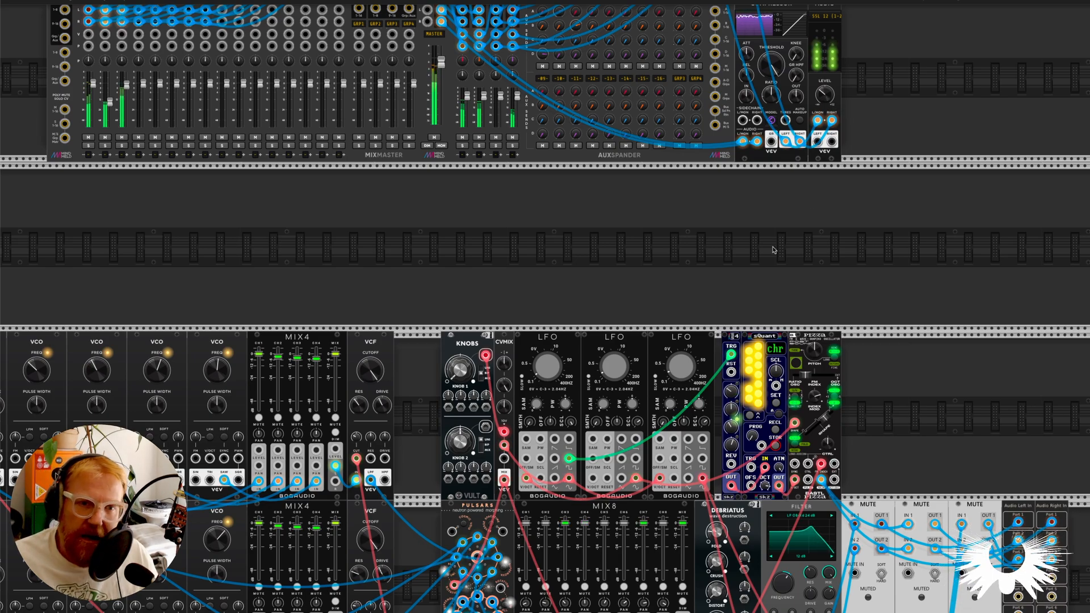
{"action": "left_click_drag", "start_coordinate": [824, 95], "coordinate": [824, 116]}
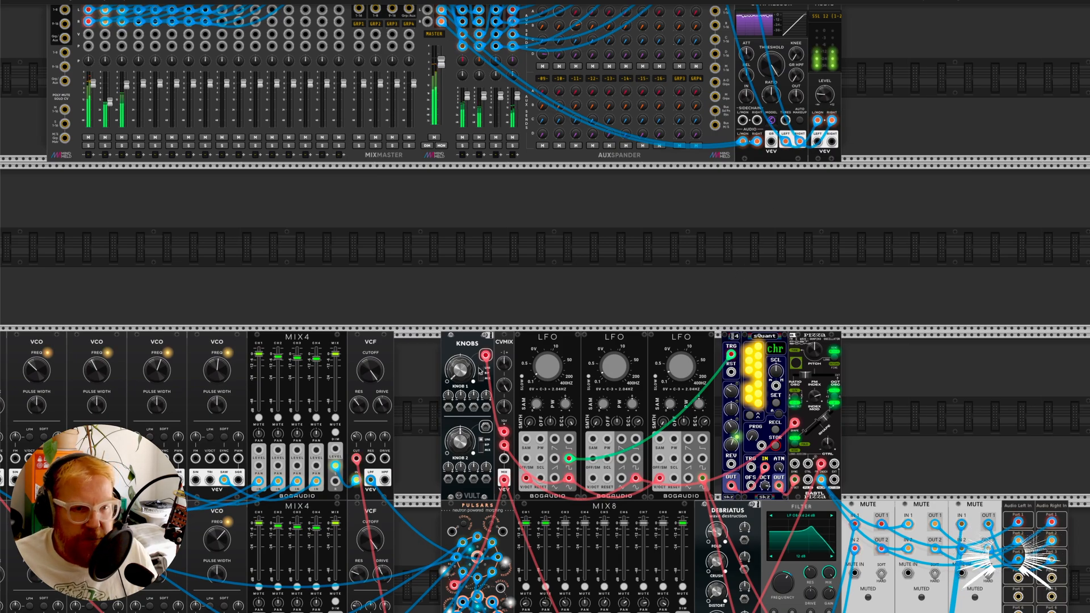
{"action": "scroll", "coordinate": [722, 396], "scroll_direction": "down", "scroll_amount": 3}
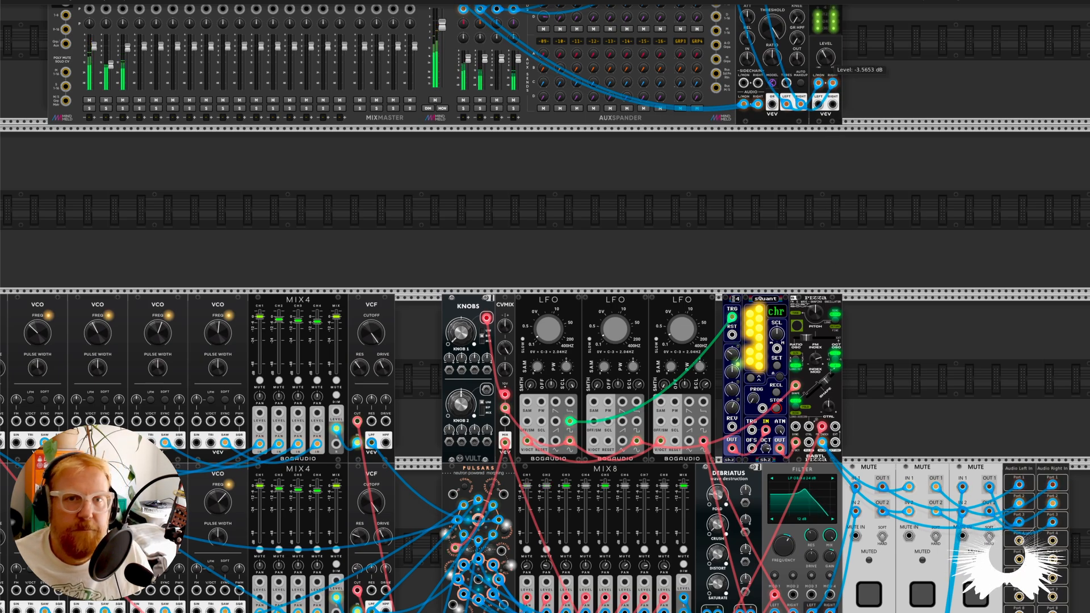
Review the complete patch with all voices unmuted and read the description of the upper Pizza's FM Index control.
{"action": "scroll", "coordinate": [784, 227], "scroll_direction": "down", "scroll_amount": 10}
{"action": "scroll", "coordinate": [785, 227], "scroll_direction": "left", "scroll_amount": 3}
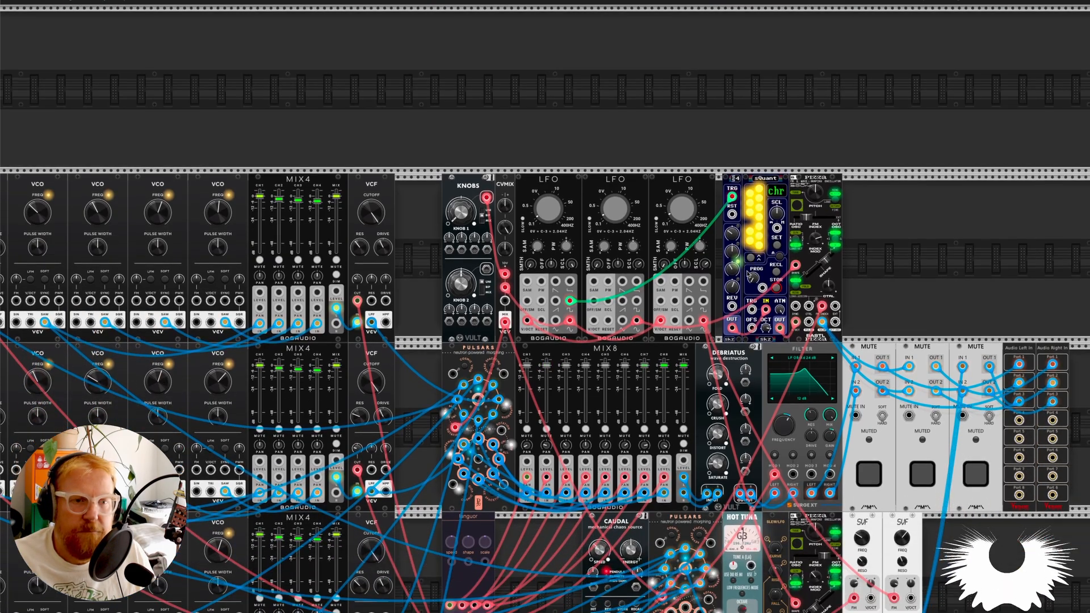
{"action": "scroll", "coordinate": [747, 274], "scroll_direction": "down", "scroll_amount": 5}
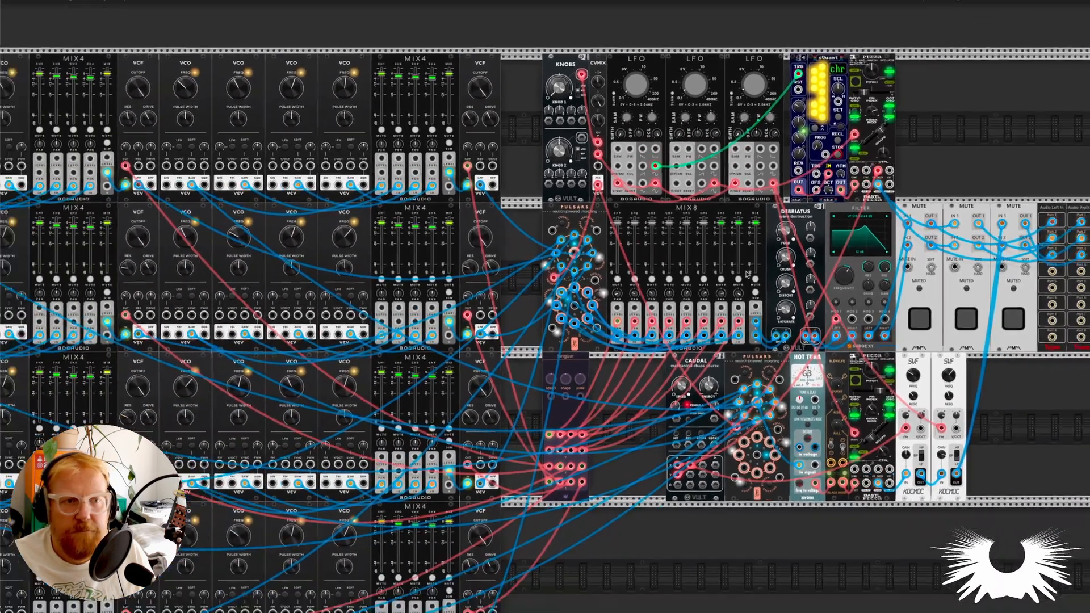
{"action": "scroll", "coordinate": [747, 275], "scroll_direction": "left", "scroll_amount": 1}
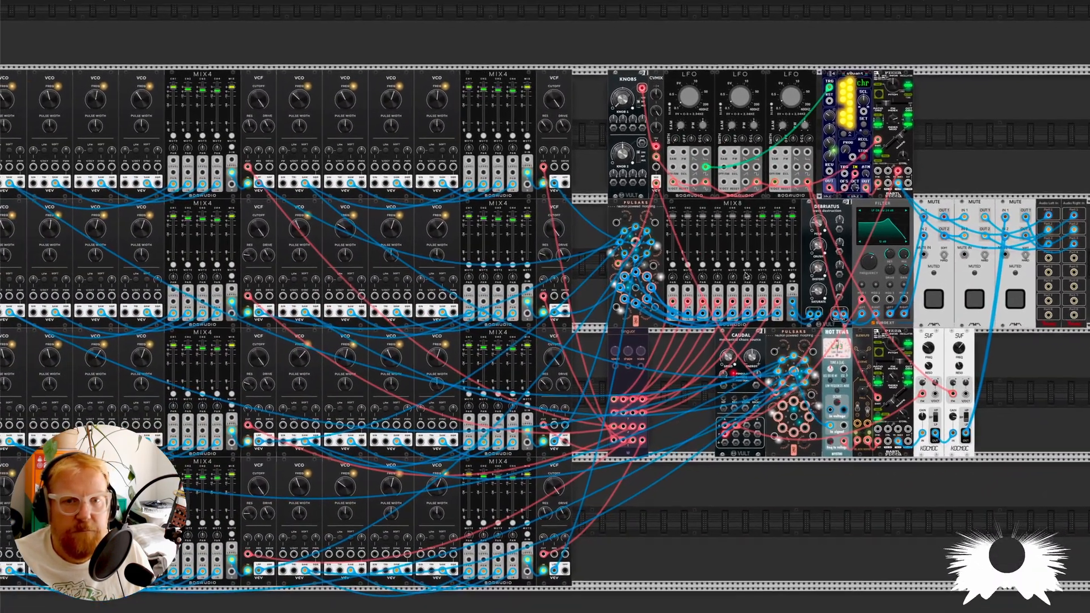
{"action": "scroll", "coordinate": [894, 119], "scroll_direction": "up", "scroll_amount": 2}
{"action": "scroll", "coordinate": [894, 119], "scroll_direction": "up", "scroll_amount": 2}
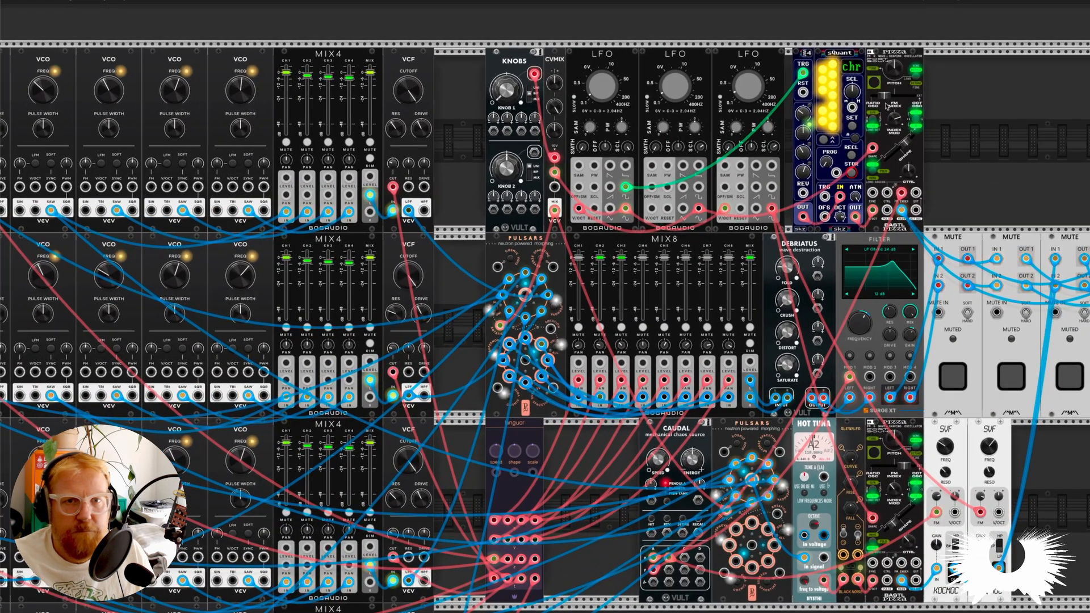
{"action": "mouse_move", "coordinate": [880, 101]}
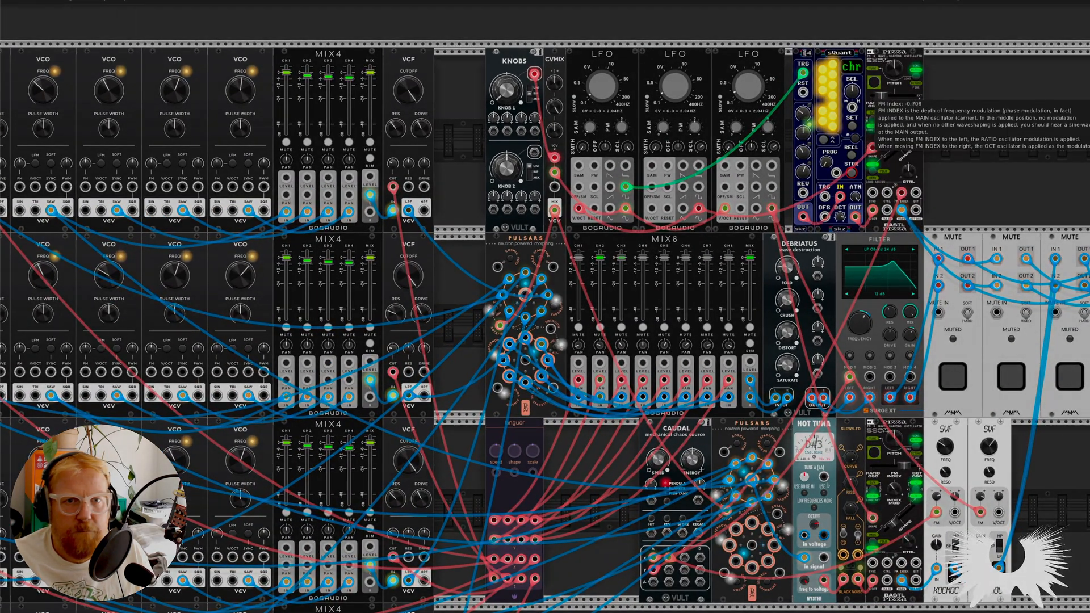